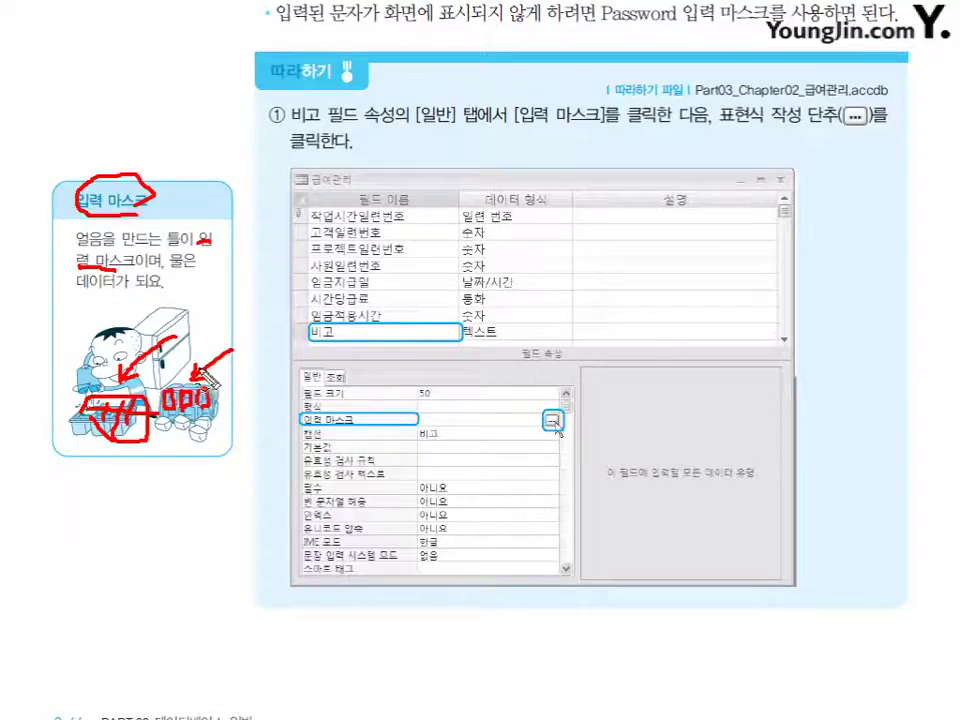
Erase the pen marks from the 입력 마스크 note on the textbook page.
key("Escape")
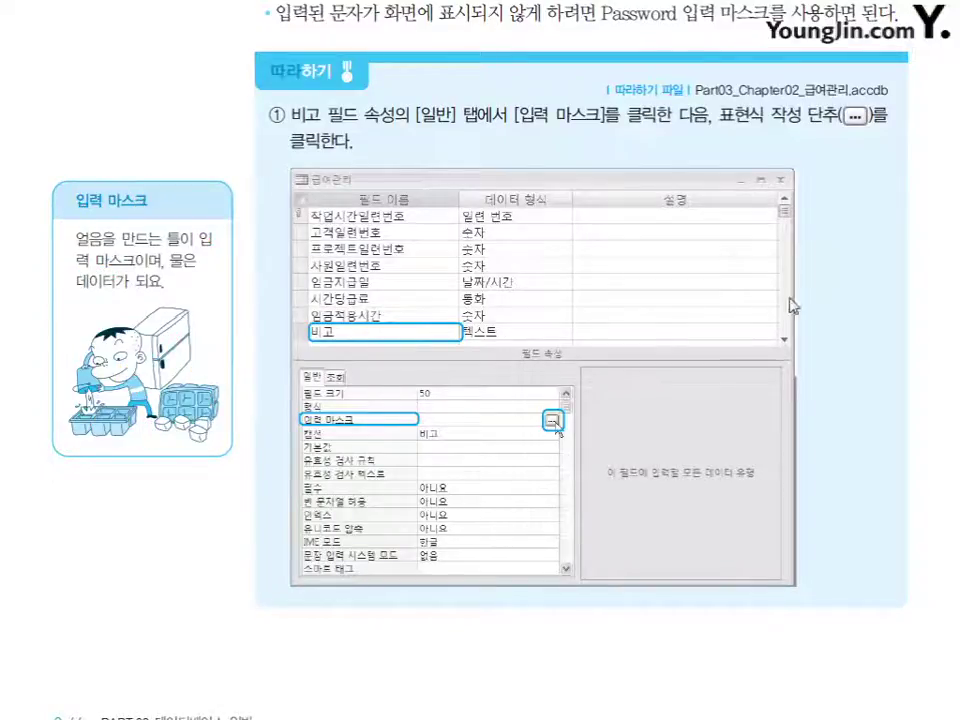
Annotate the wizard dialog pictures (운전면허번호 mask, buttons, placeholder), then erase the ink.
scroll(480, 360, "down", 10)
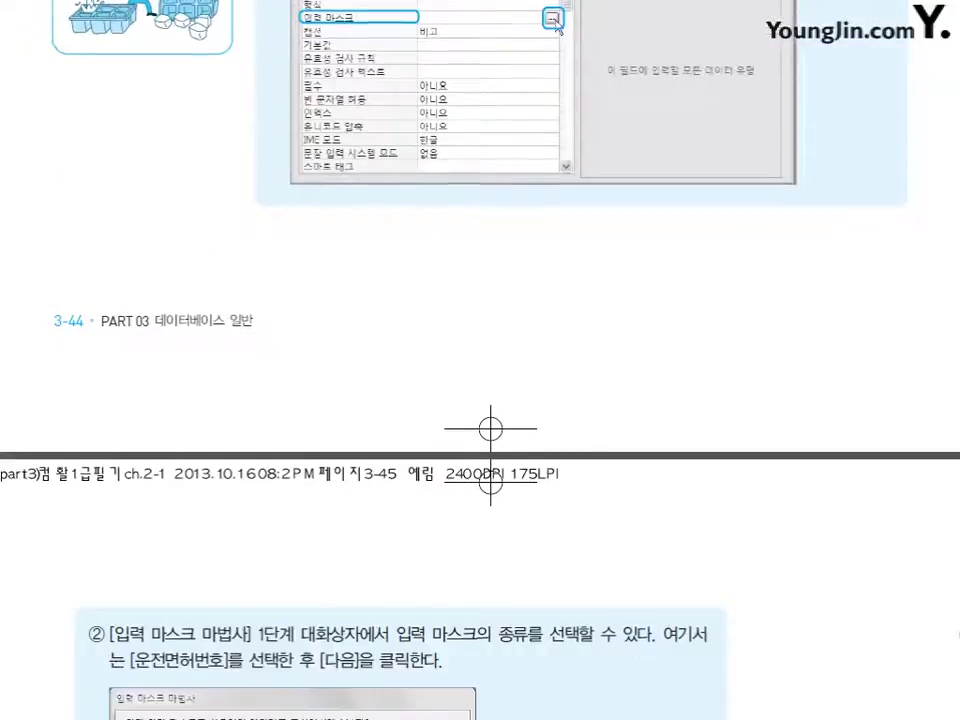
scroll(480, 360, "down", 3)
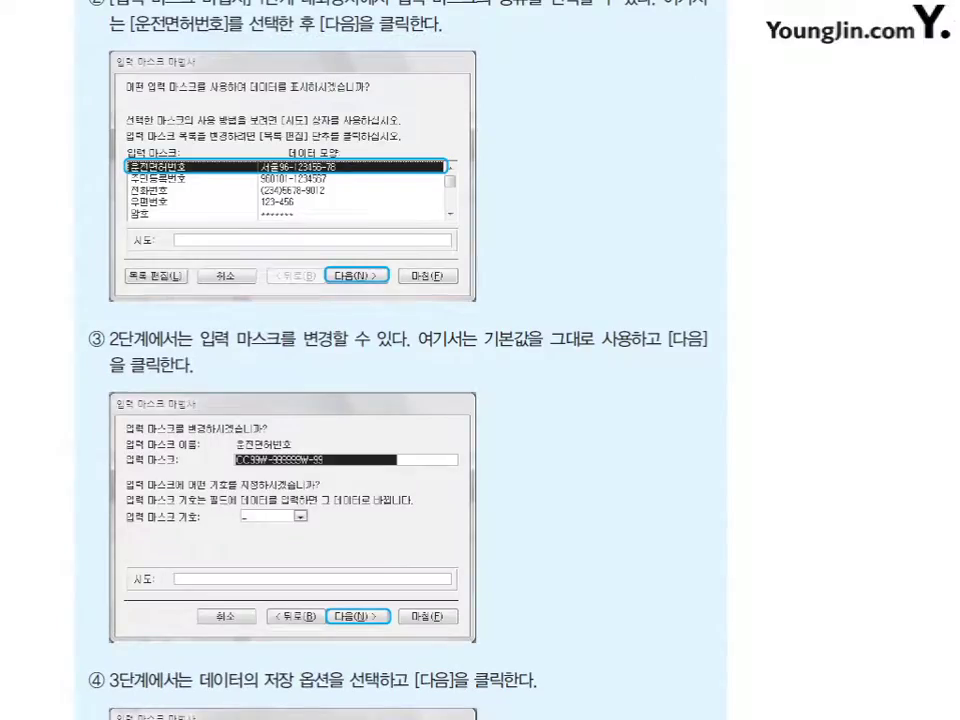
scroll(480, 360, "up", 1)
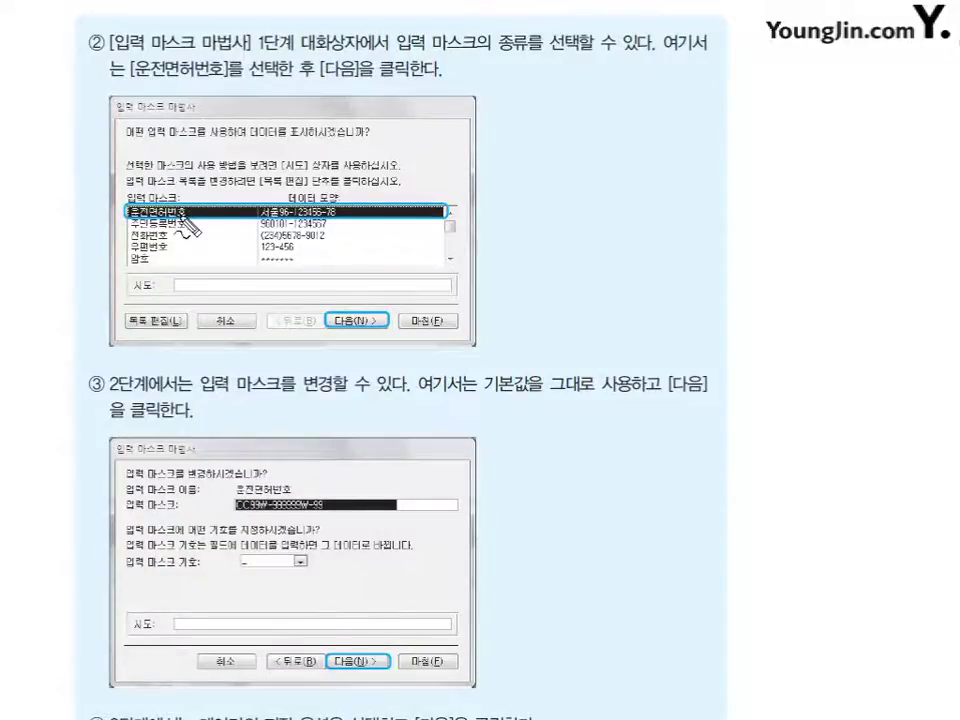
mouse_move(186, 198)
left_mouse_down()
mouse_move(135, 206)
mouse_move(160, 217)
mouse_move(190, 204)
mouse_move(186, 194)
left_mouse_up()
mouse_move(349, 297)
left_mouse_down()
mouse_move(355, 319)
mouse_move(385, 291)
left_mouse_up()
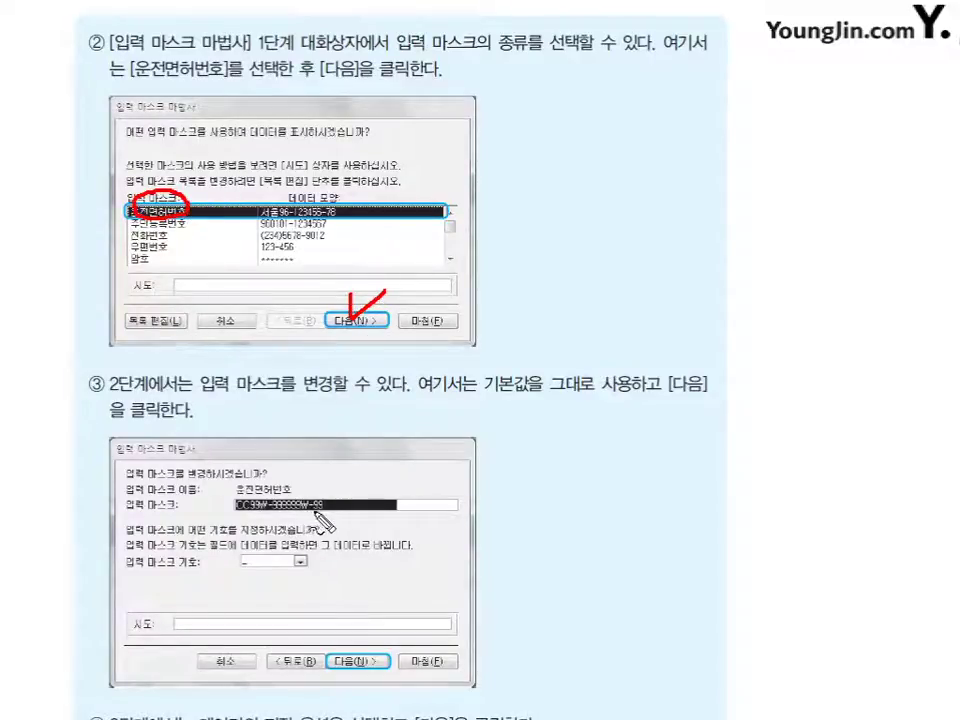
mouse_move(151, 298)
left_mouse_down()
mouse_move(157, 321)
mouse_move(177, 292)
left_mouse_up()
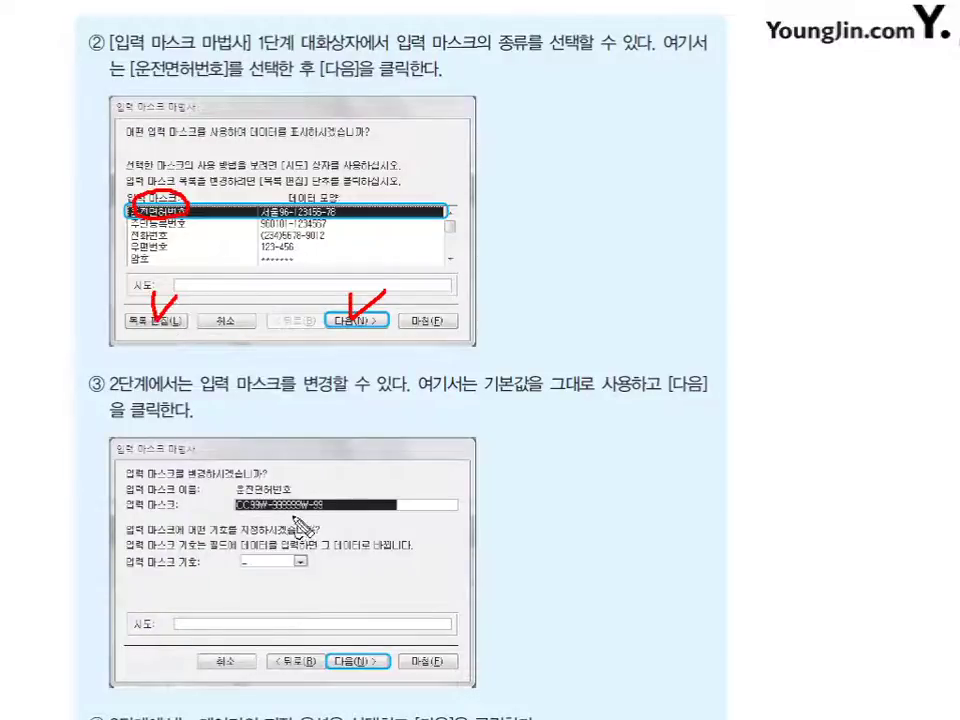
mouse_move(316, 526)
left_mouse_down()
mouse_move(265, 521)
mouse_move(218, 500)
mouse_move(285, 478)
mouse_move(347, 509)
left_mouse_up()
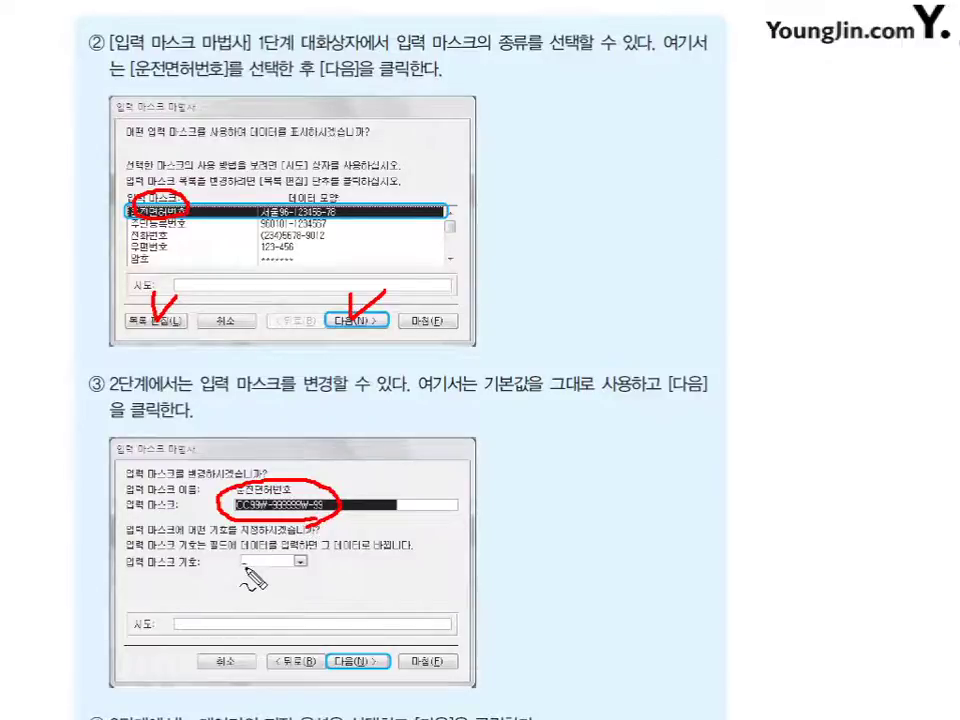
mouse_move(258, 566)
left_mouse_down()
mouse_move(236, 578)
mouse_move(254, 567)
left_mouse_up()
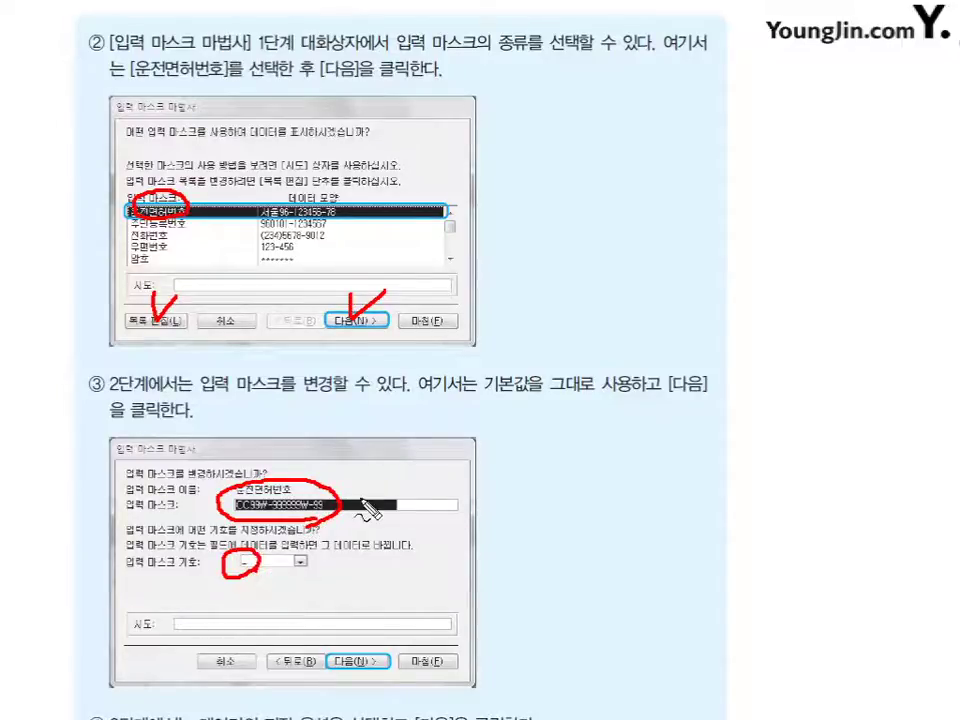
key("Escape")
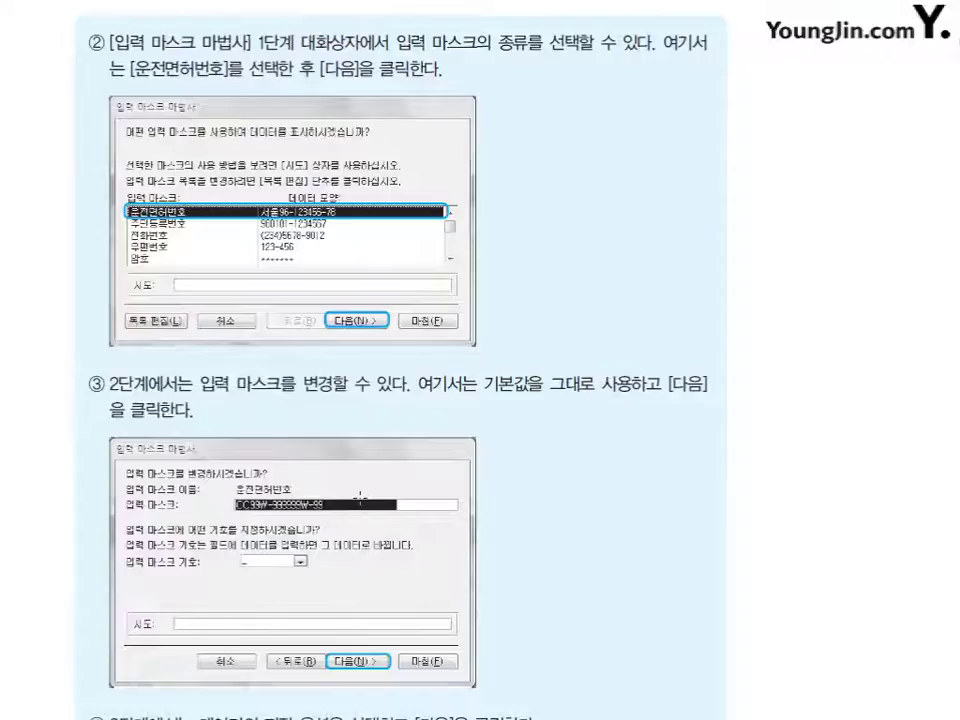
Scroll down the textbook to sections 2) and 3) on custom input masks.
scroll(400, 360, "down", 5)
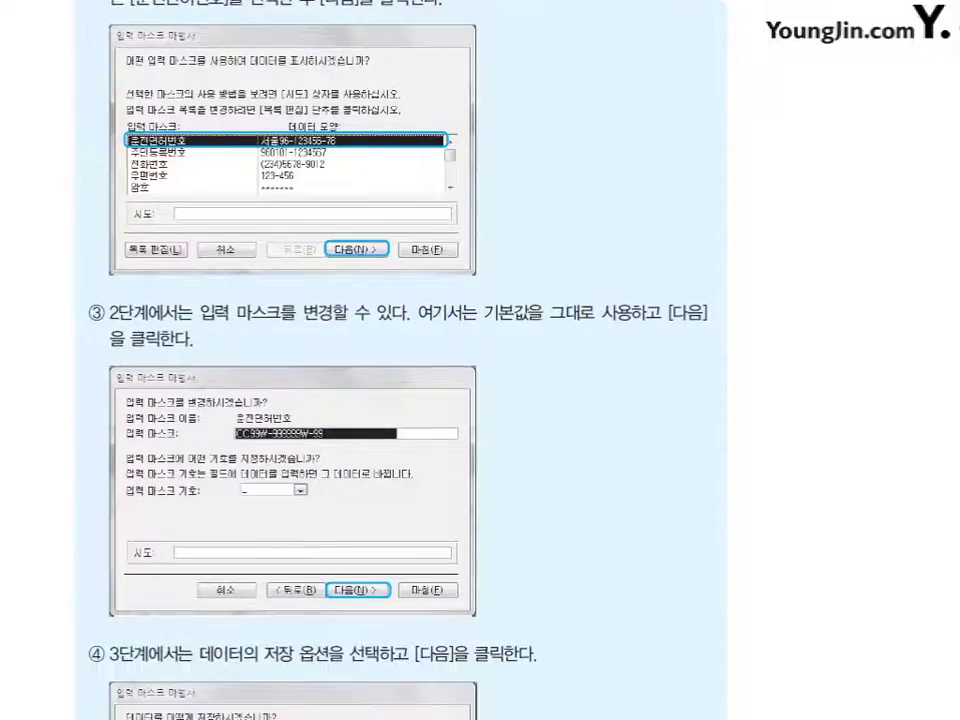
scroll(400, 360, "down", 5)
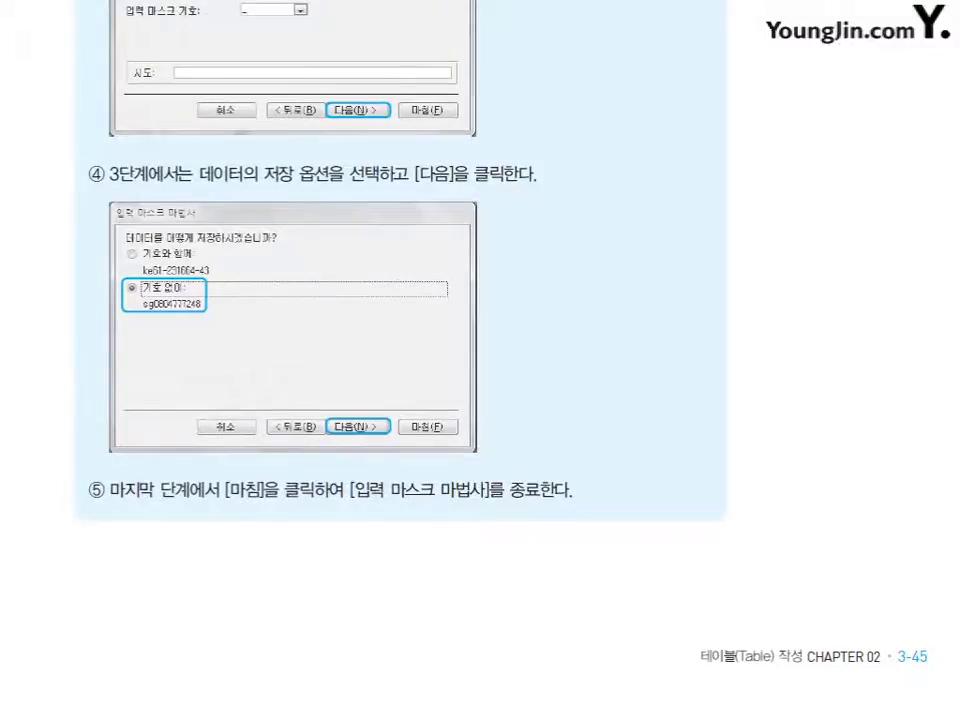
scroll(400, 360, "down", 7)
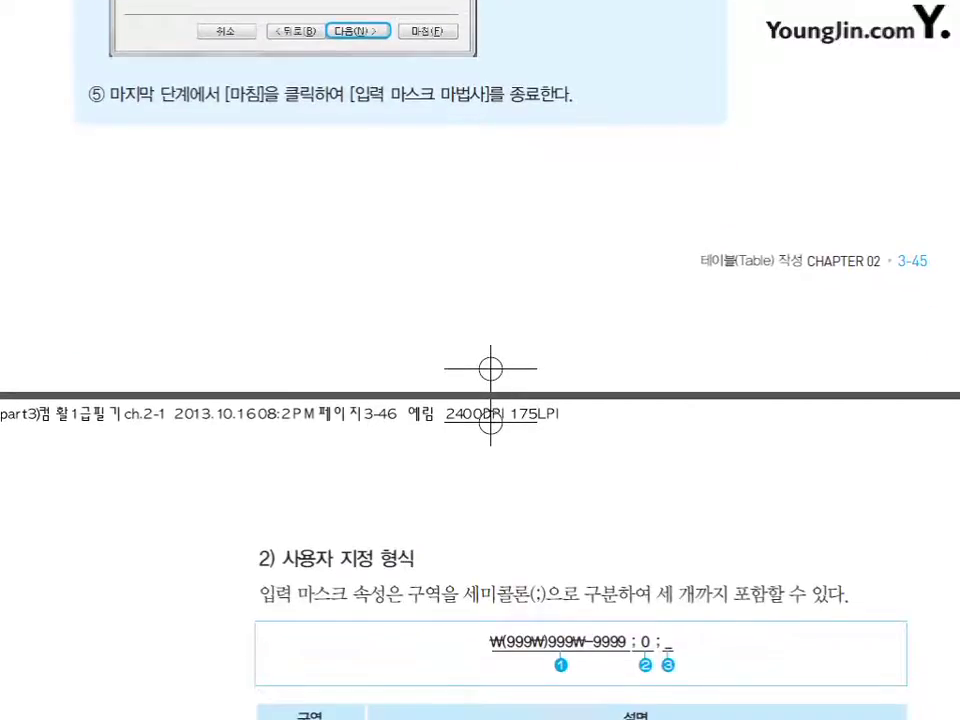
scroll(400, 360, "down", 7)
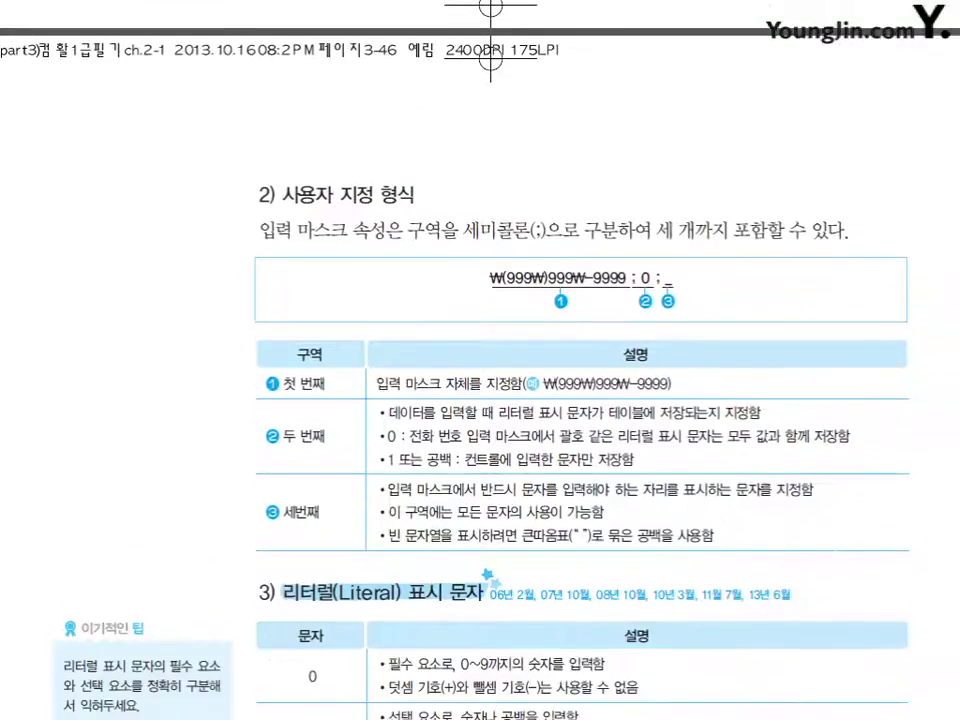
scroll(400, 360, "down", 2)
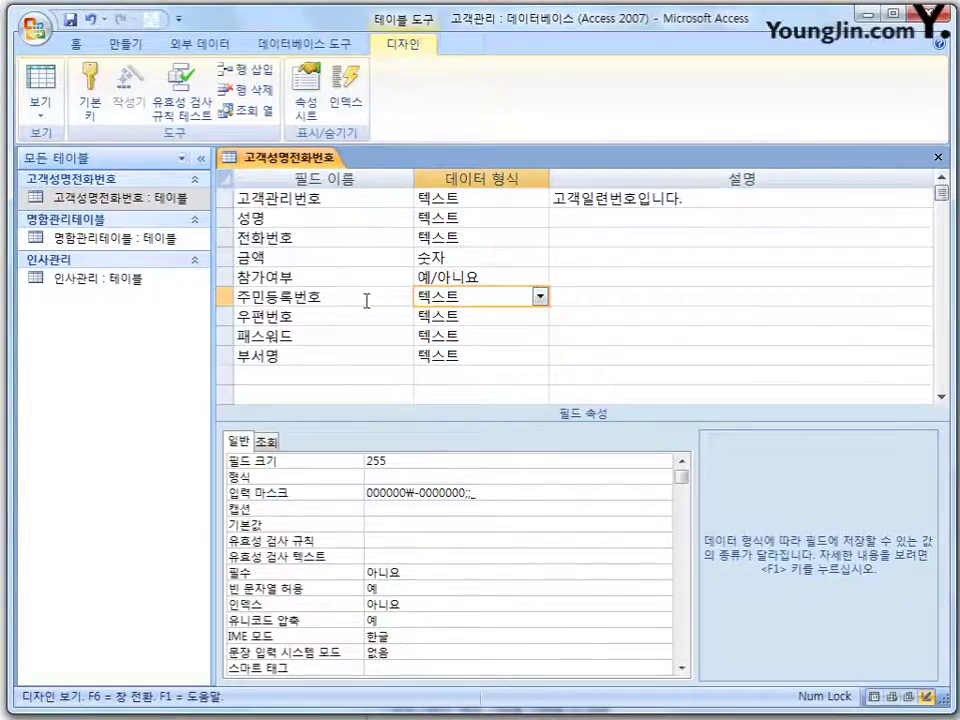
Delete the 000000₩-0000000;;_ input mask from the 주민등록번호 field's properties.
left_click(366, 296)
left_click(497, 297)
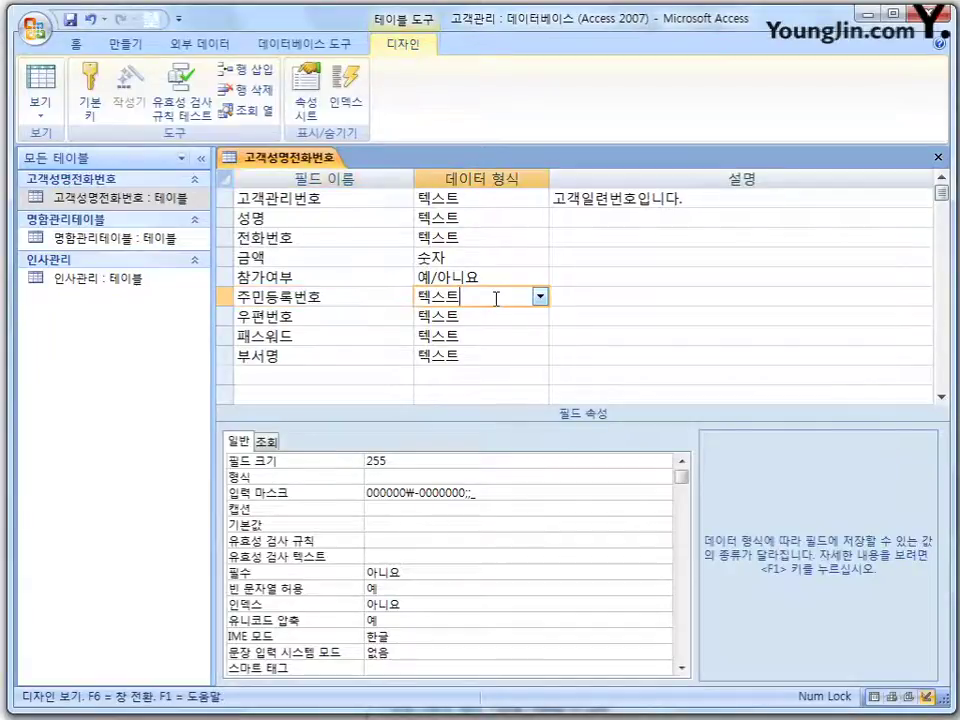
left_click(518, 490)
left_click(296, 492)
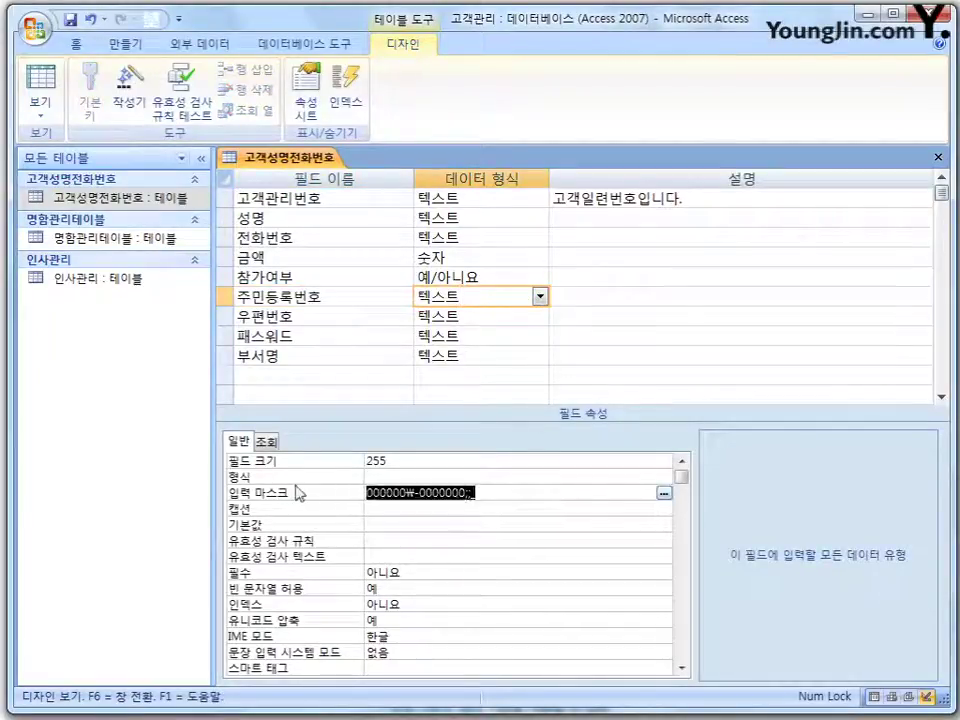
key("Delete")
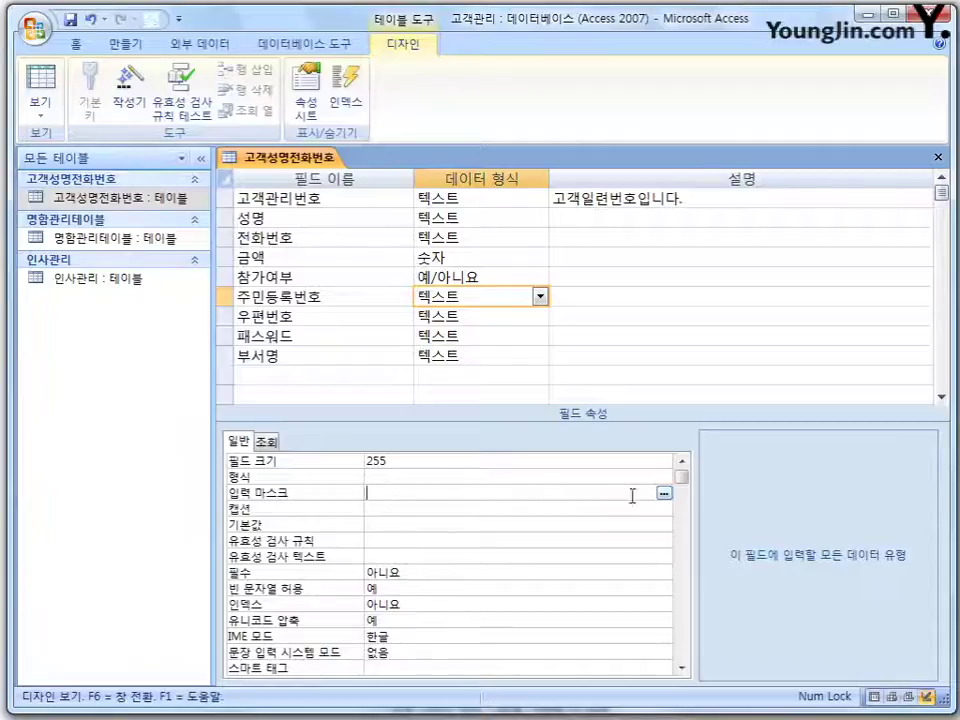
left_click(458, 257)
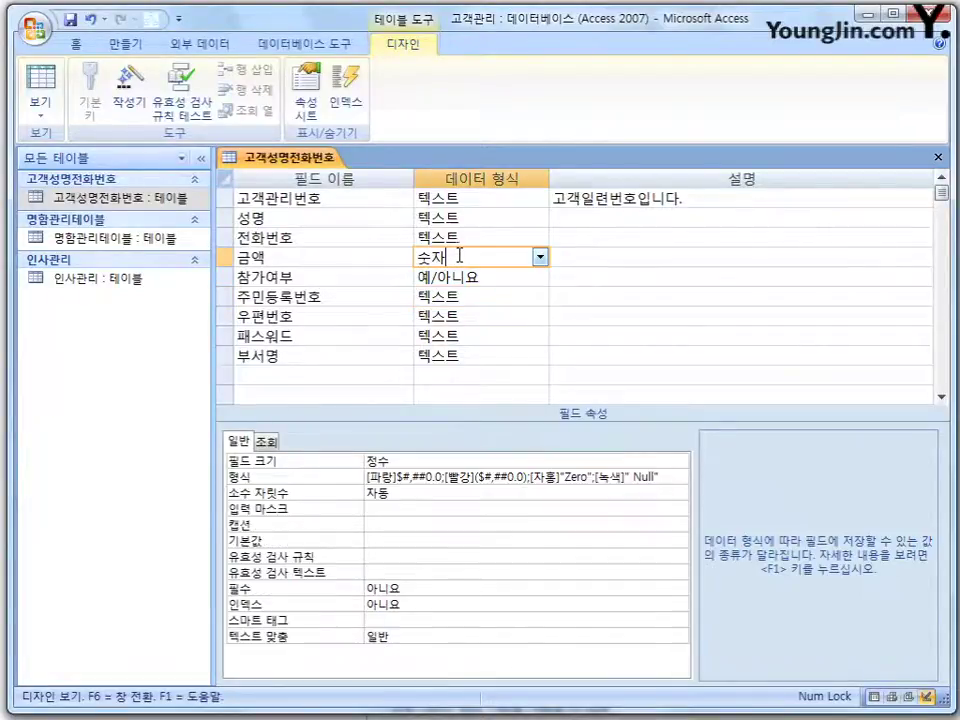
Start the input mask wizard on the 금액 field, saving the table when asked.
left_click(386, 508)
left_click(680, 510)
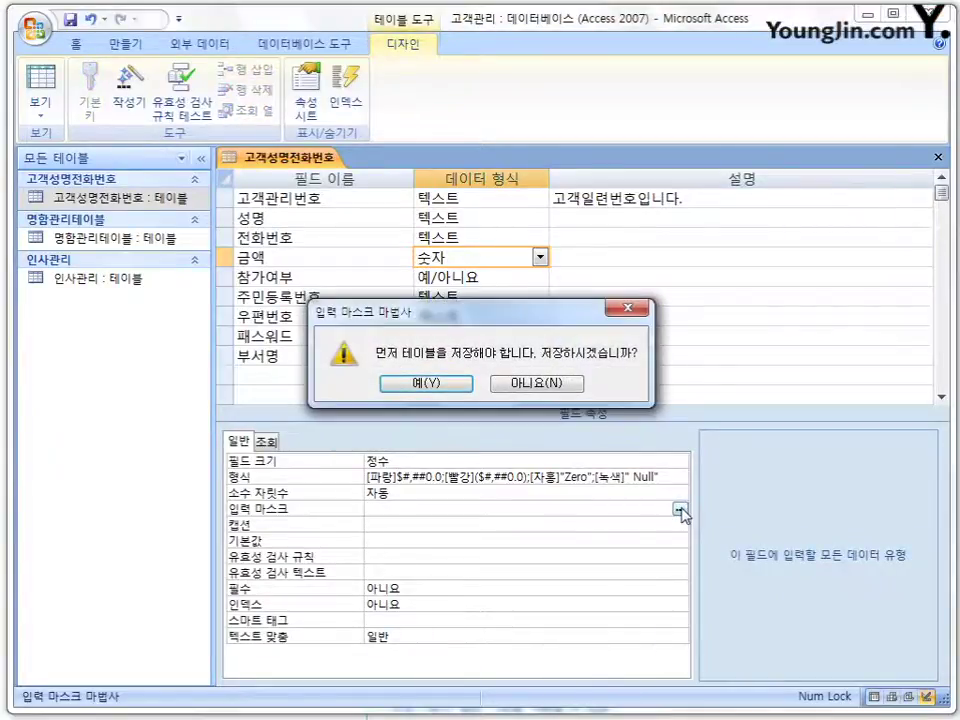
left_click(426, 383)
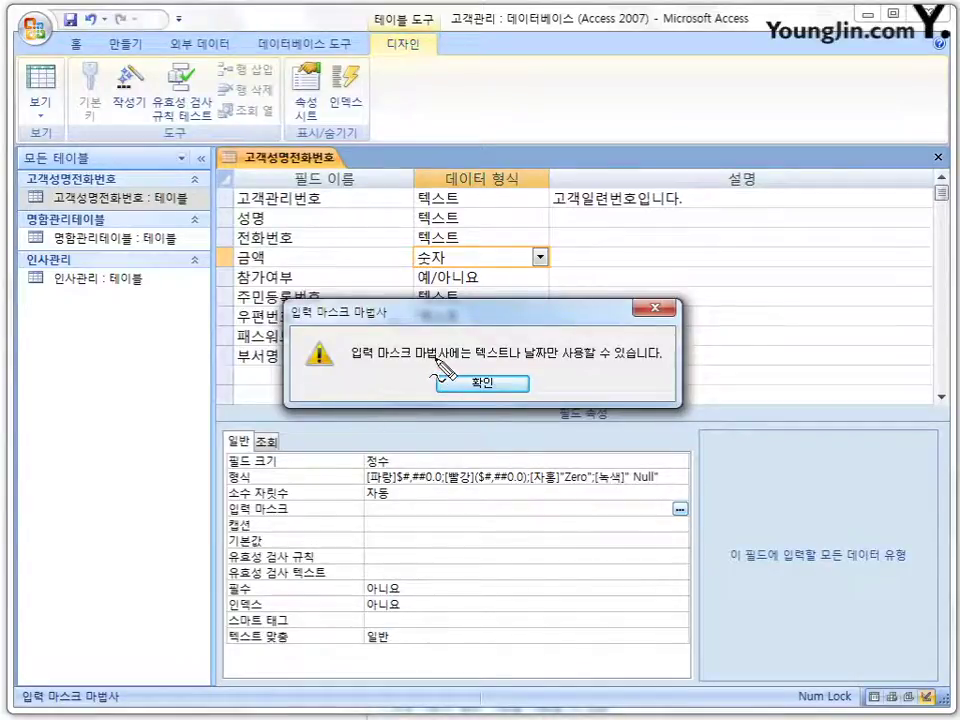
Annotate the text-or-date-only warning against 금액's 숫자 type, erase the marks, and dismiss it.
mouse_move(440, 370)
left_mouse_down()
mouse_move(362, 364)
mouse_move(435, 345)
mouse_move(418, 348)
left_mouse_up()
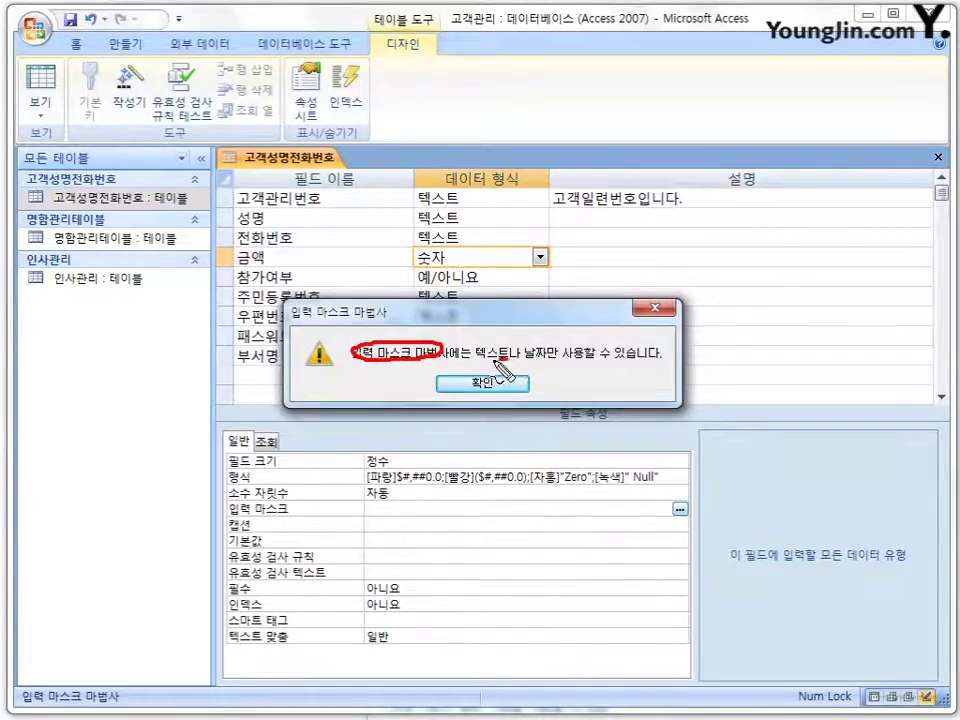
mouse_move(512, 345)
left_mouse_down()
mouse_move(484, 354)
mouse_move(548, 346)
mouse_move(655, 357)
left_mouse_up()
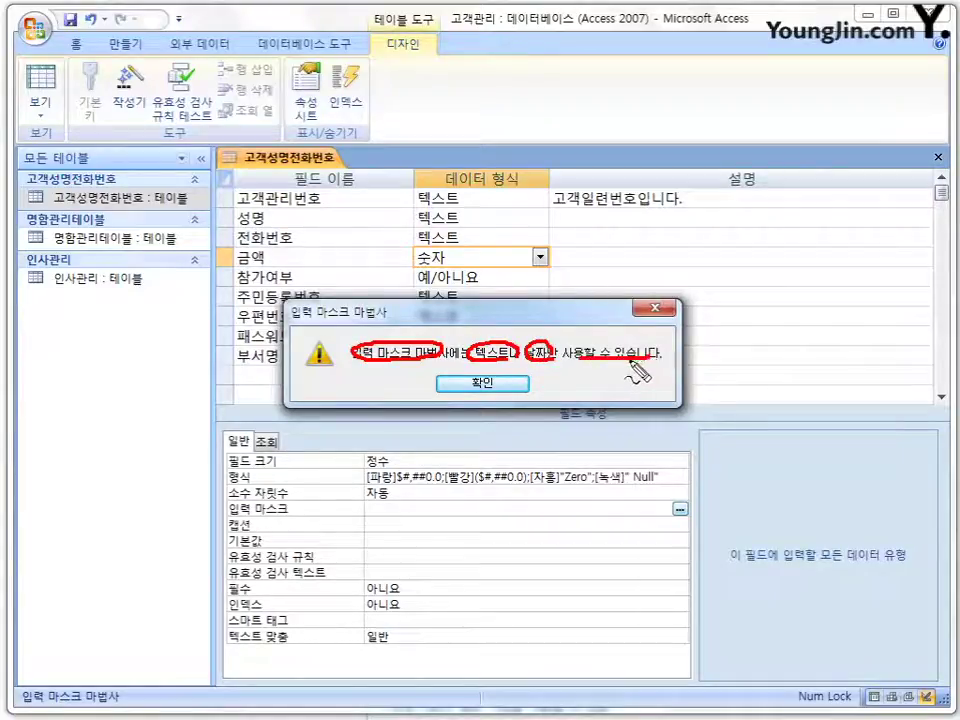
mouse_move(440, 250)
left_mouse_down()
mouse_move(336, 385)
mouse_move(324, 513)
mouse_move(336, 495)
left_mouse_up()
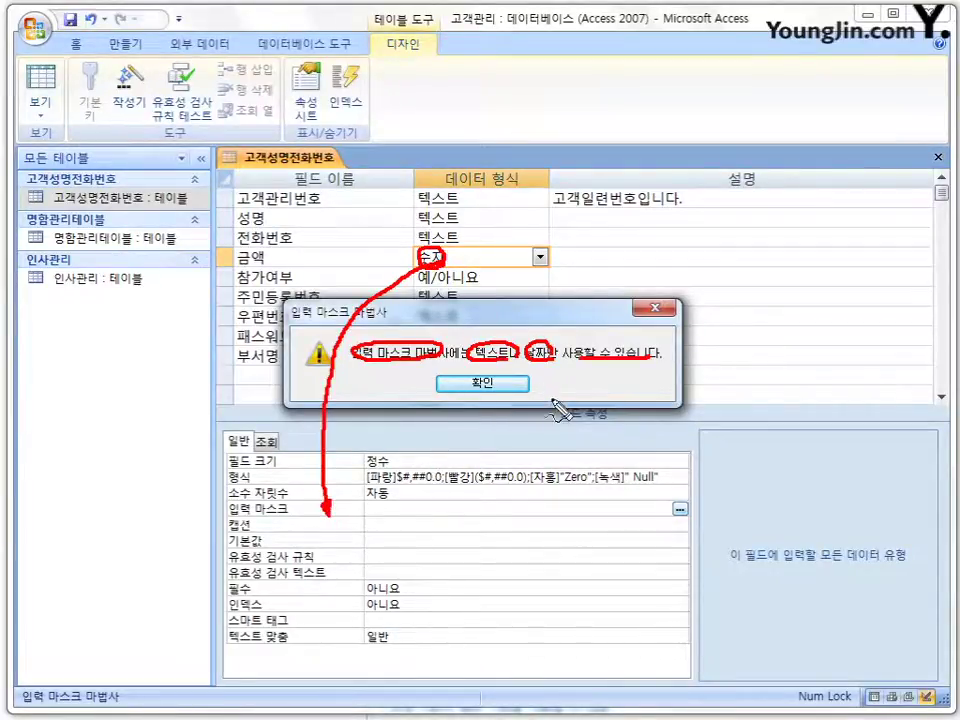
left_click_drag(487, 300, 491, 330)
mouse_move(540, 302)
left_mouse_down()
mouse_move(547, 326)
mouse_move(560, 304)
mouse_move(494, 330)
left_mouse_up()
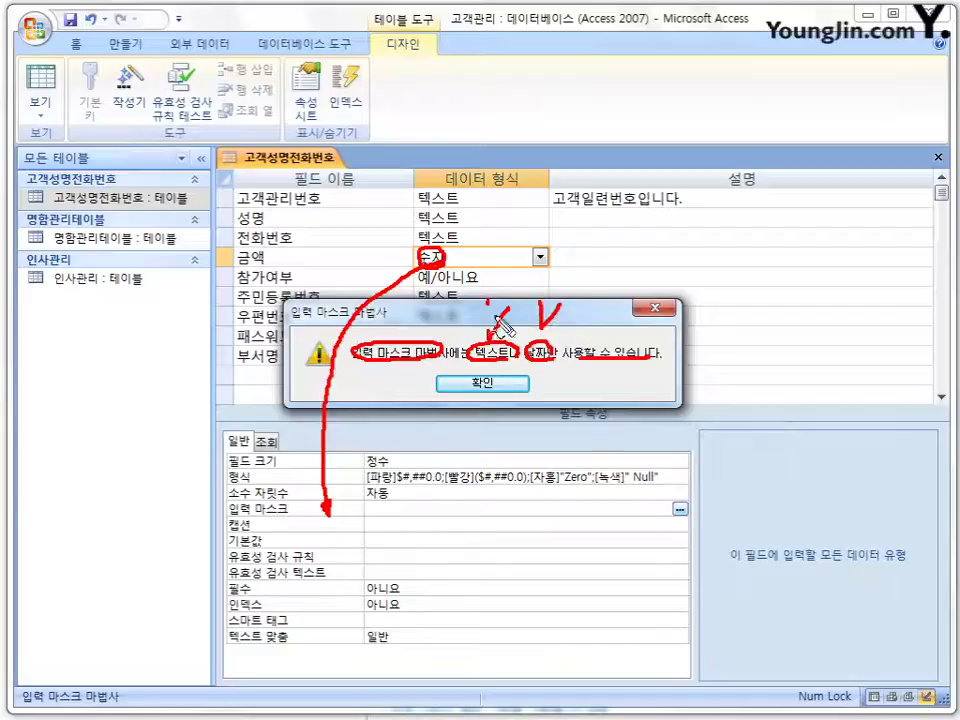
key("ctrl+z")
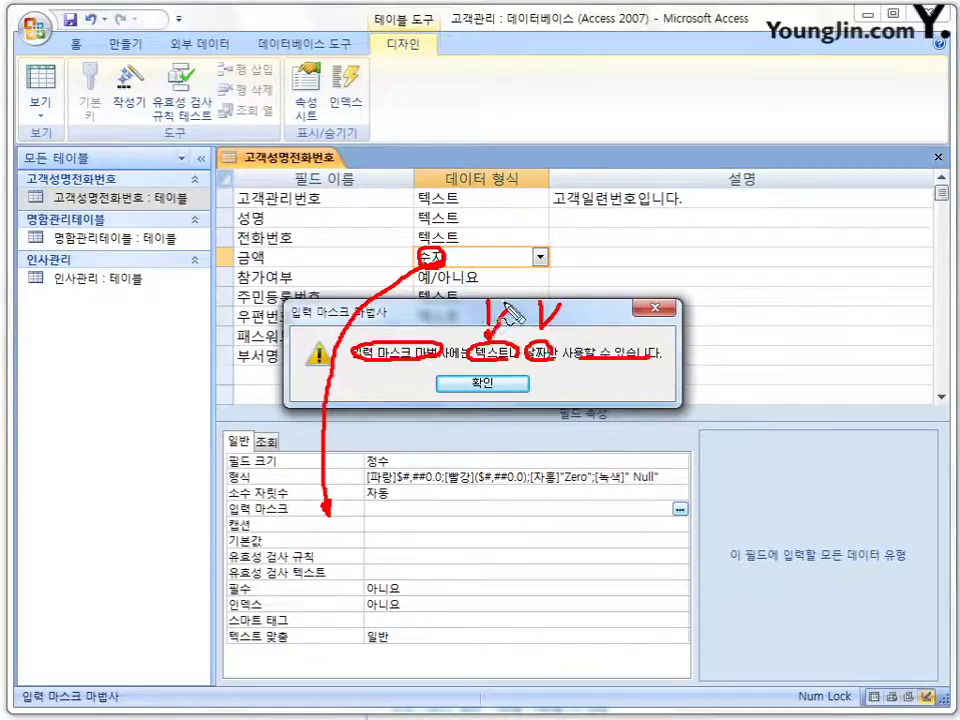
key("Escape")
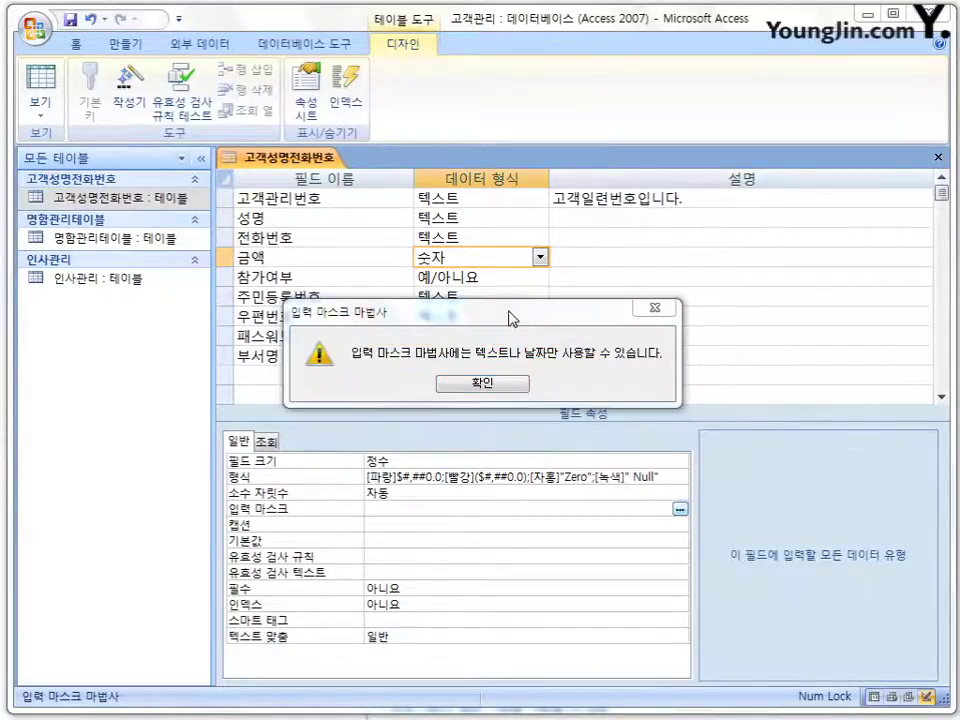
left_click(498, 384)
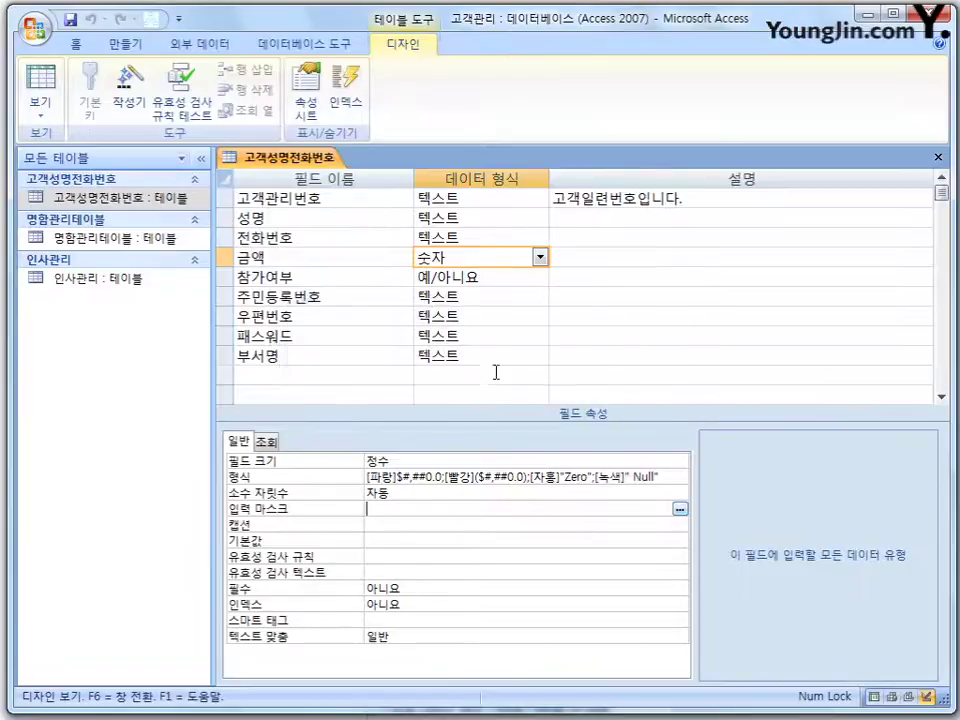
left_click(498, 297)
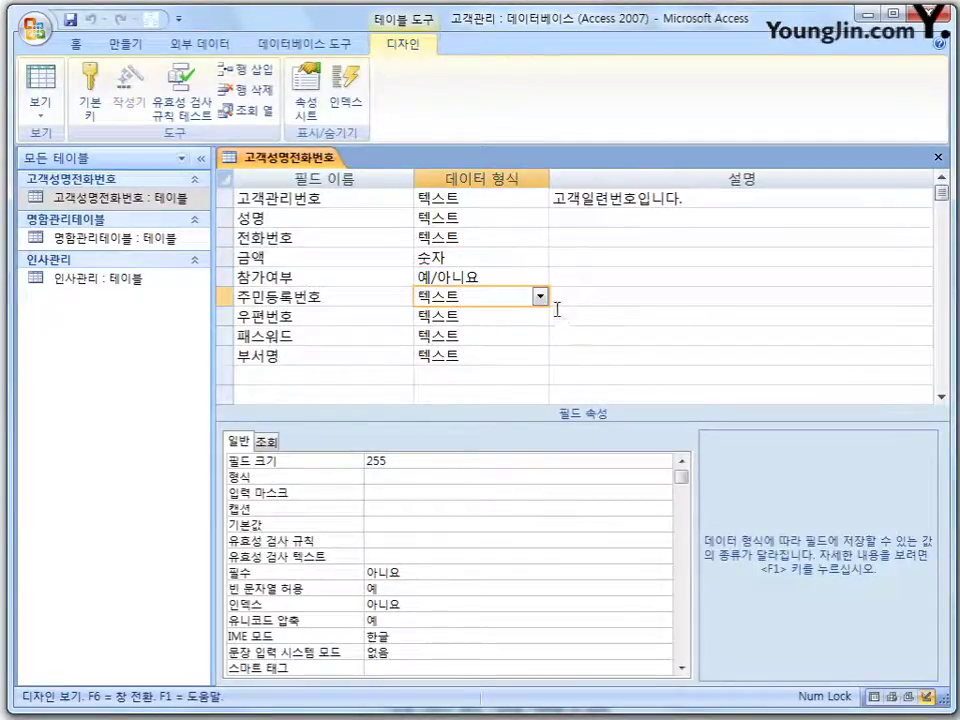
left_click(388, 496)
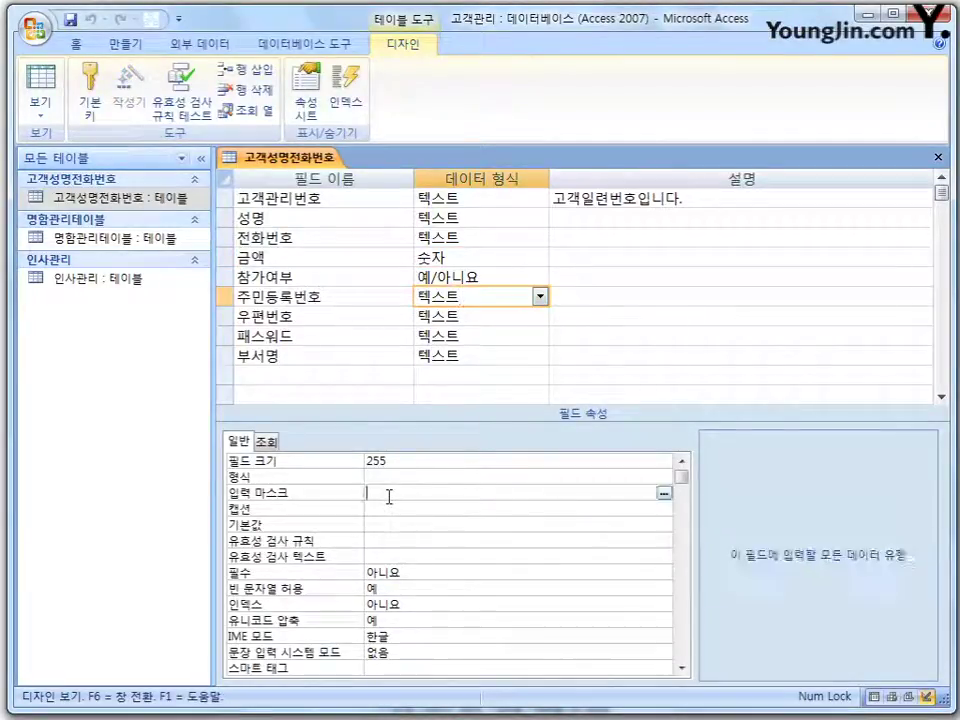
left_click(663, 493)
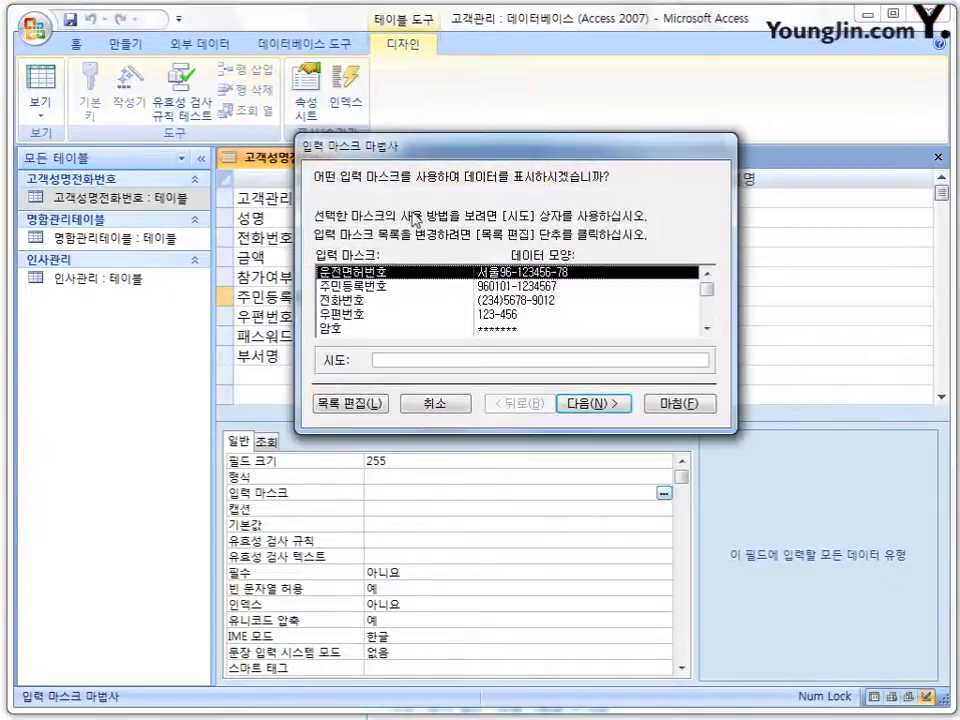
left_click_drag(455, 153, 423, 220)
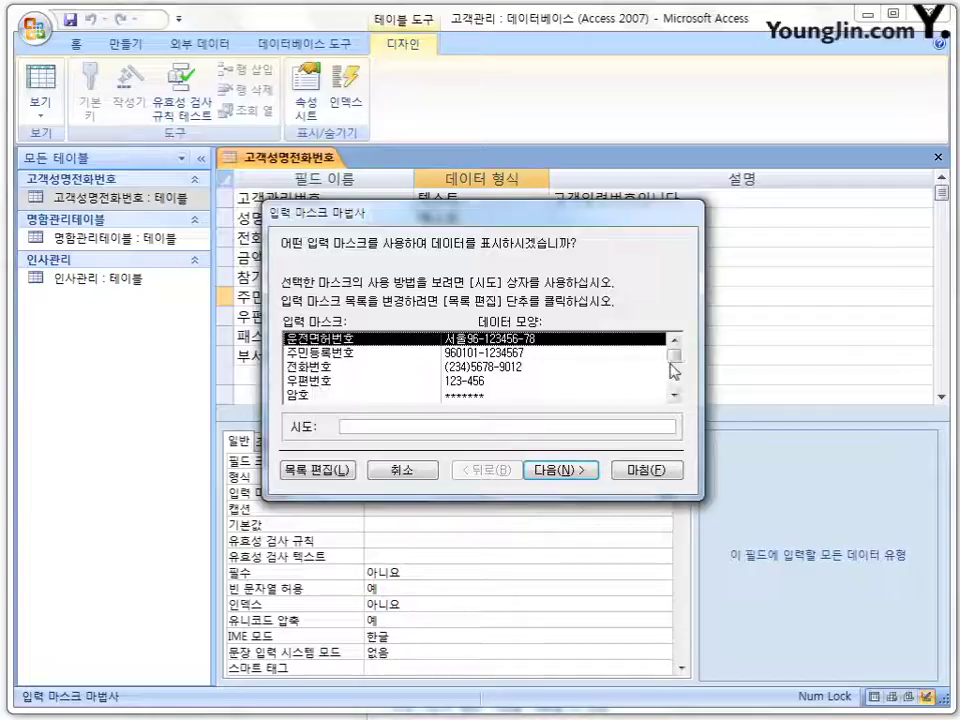
scroll(674, 366, "down", 1)
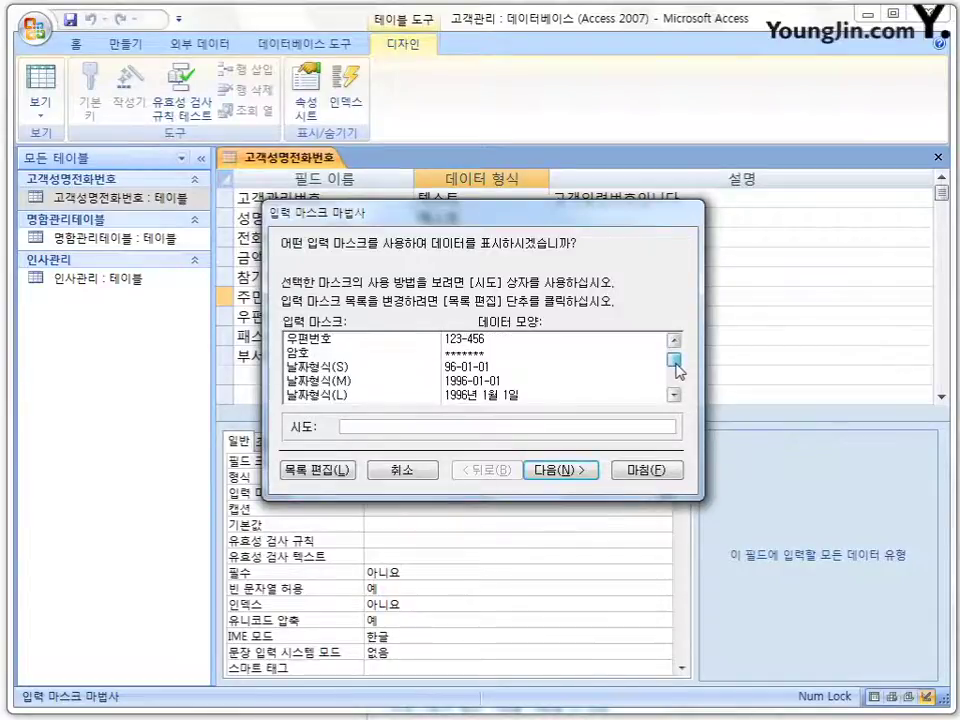
mouse_move(676, 371)
left_mouse_down()
mouse_move(678, 402)
mouse_move(671, 351)
left_mouse_up()
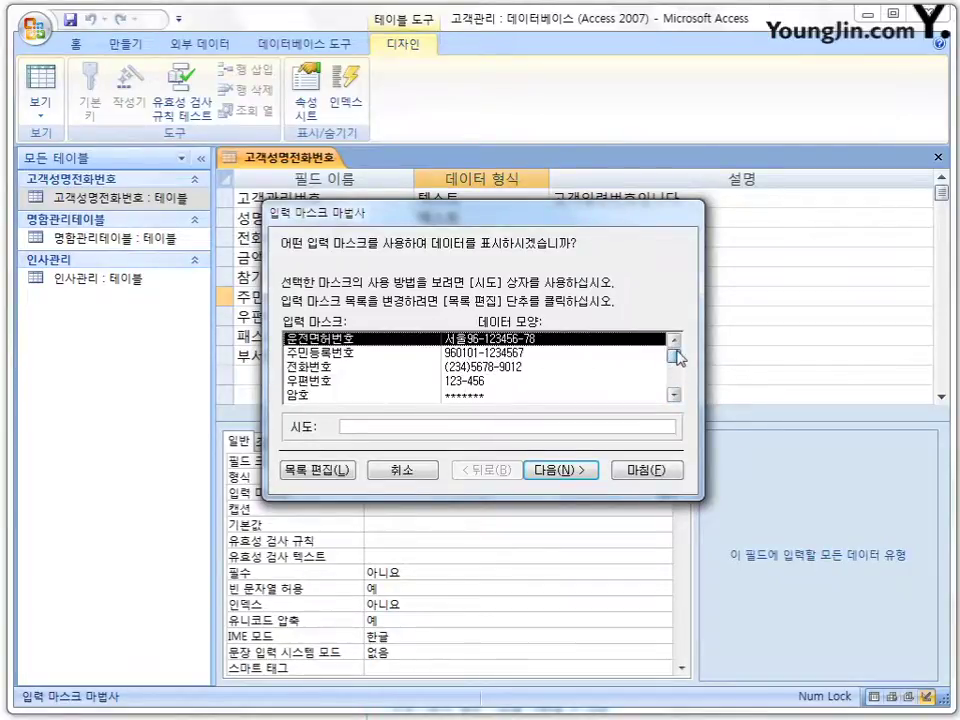
left_click(507, 354)
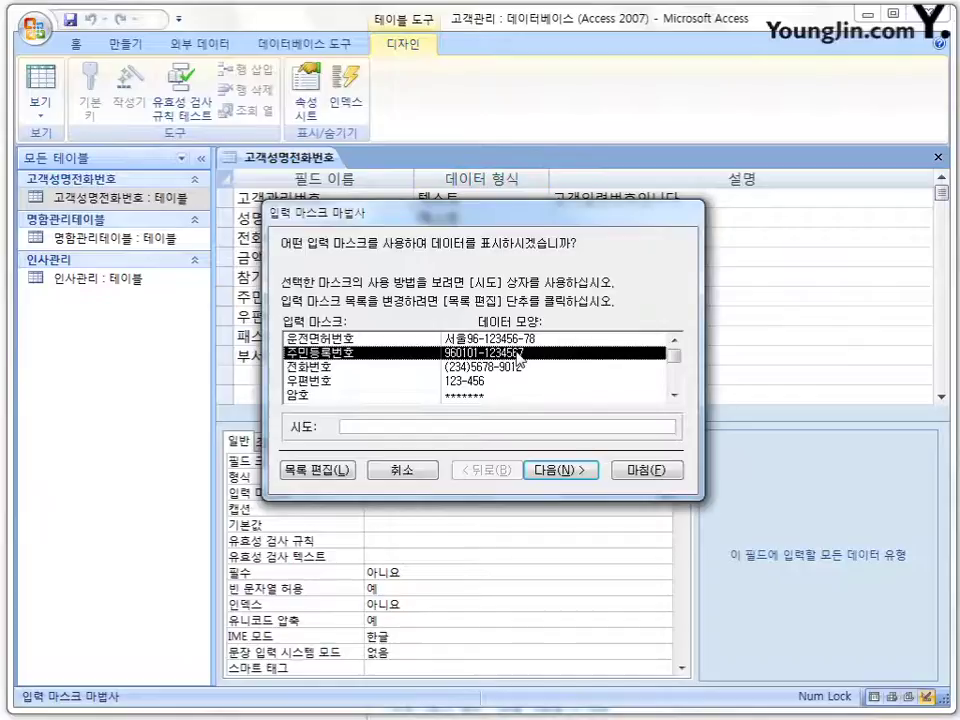
left_click(330, 469)
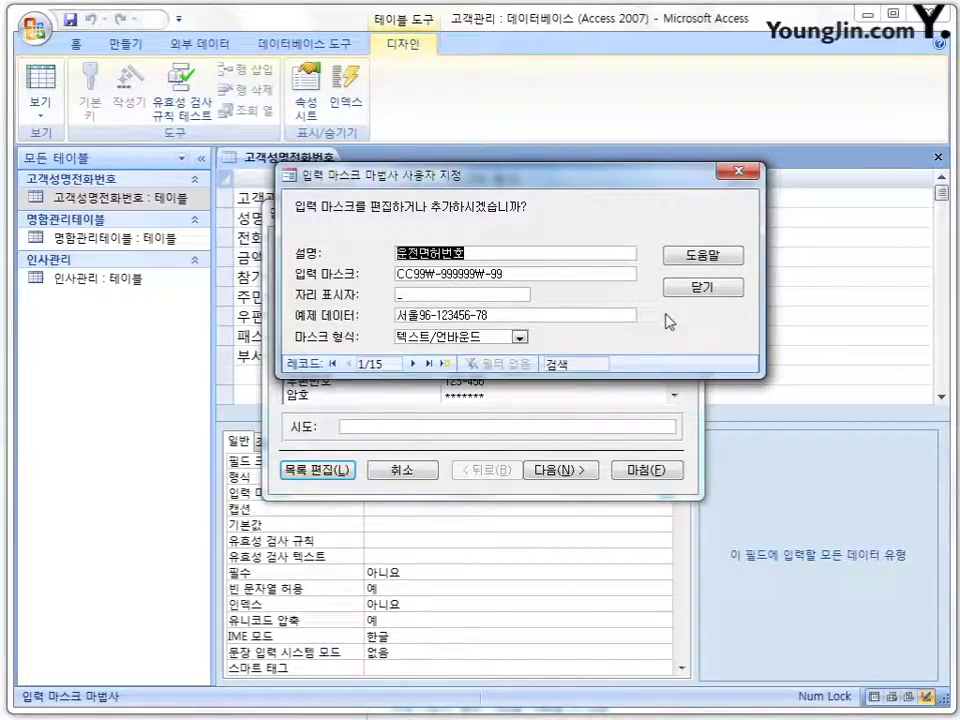
left_click(722, 292)
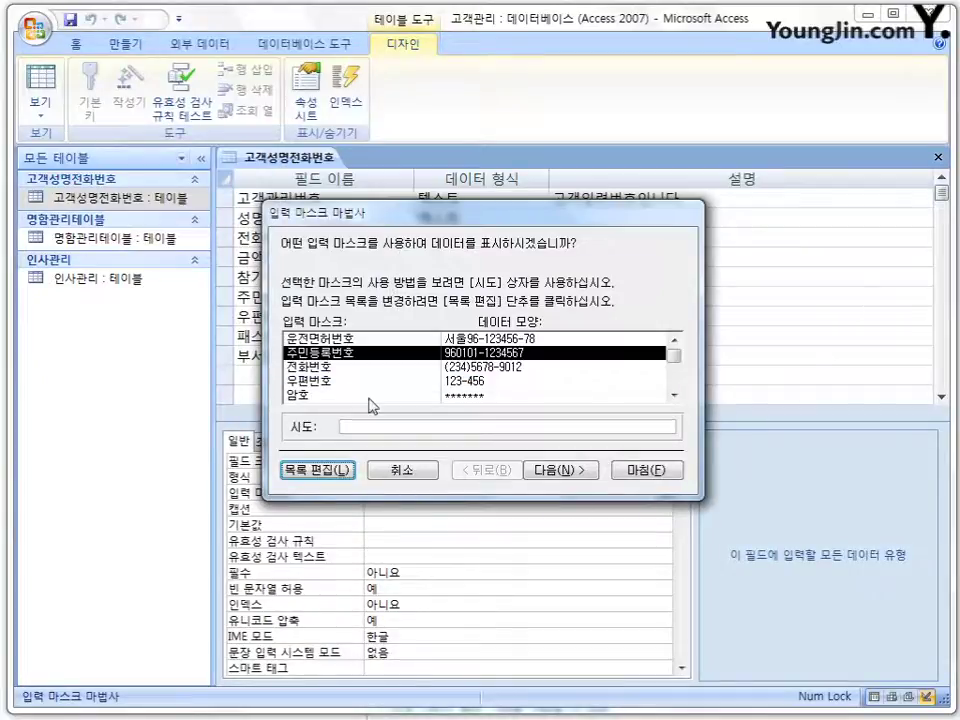
left_click(563, 470)
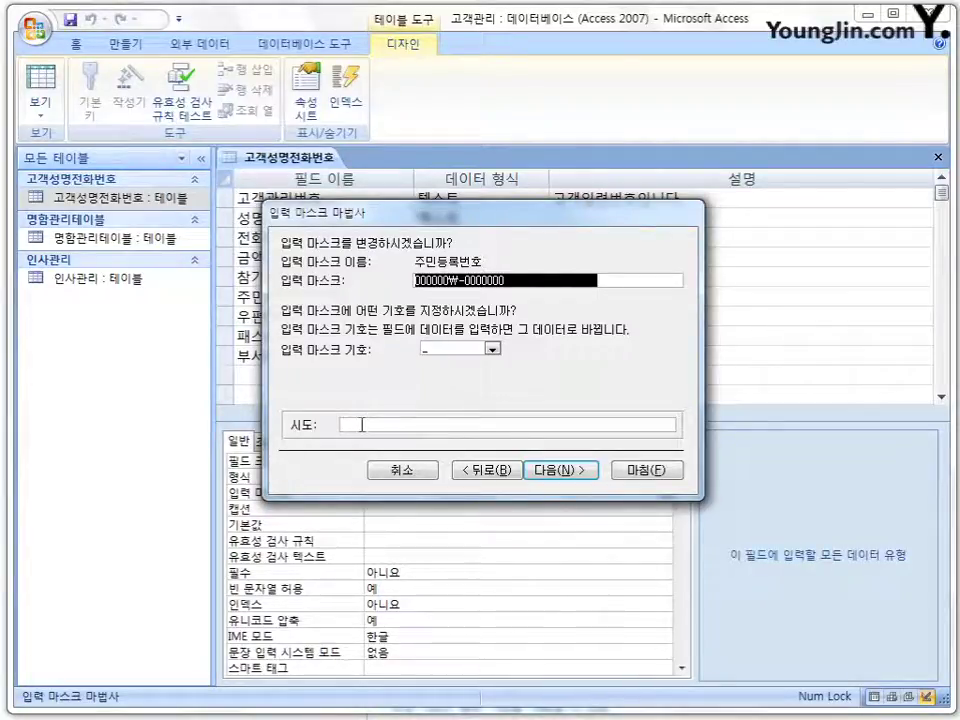
left_click(362, 425)
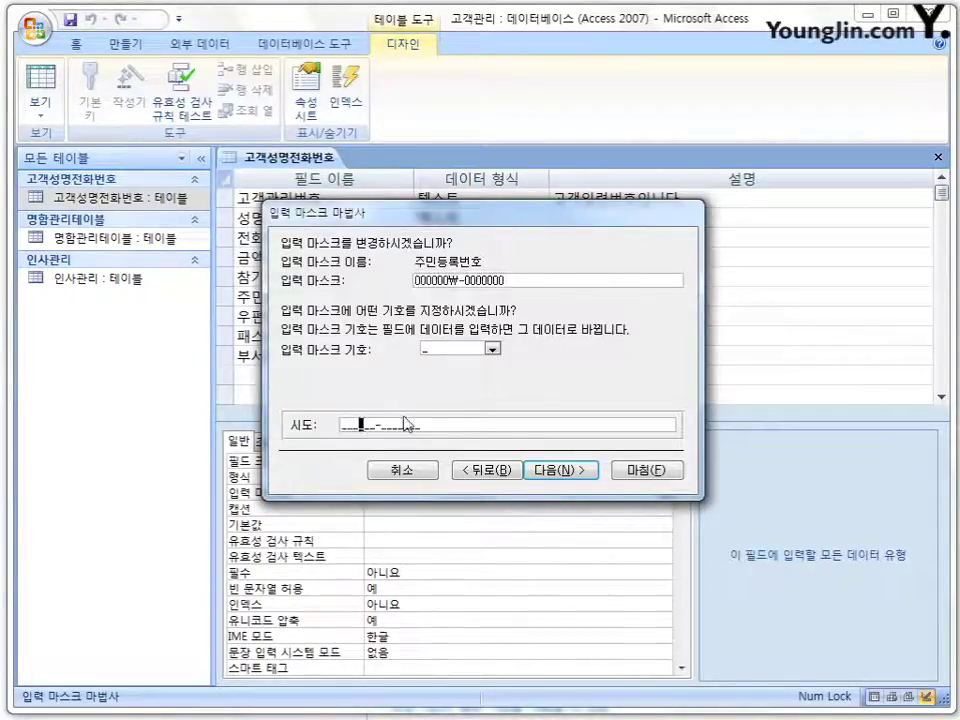
key("Home")
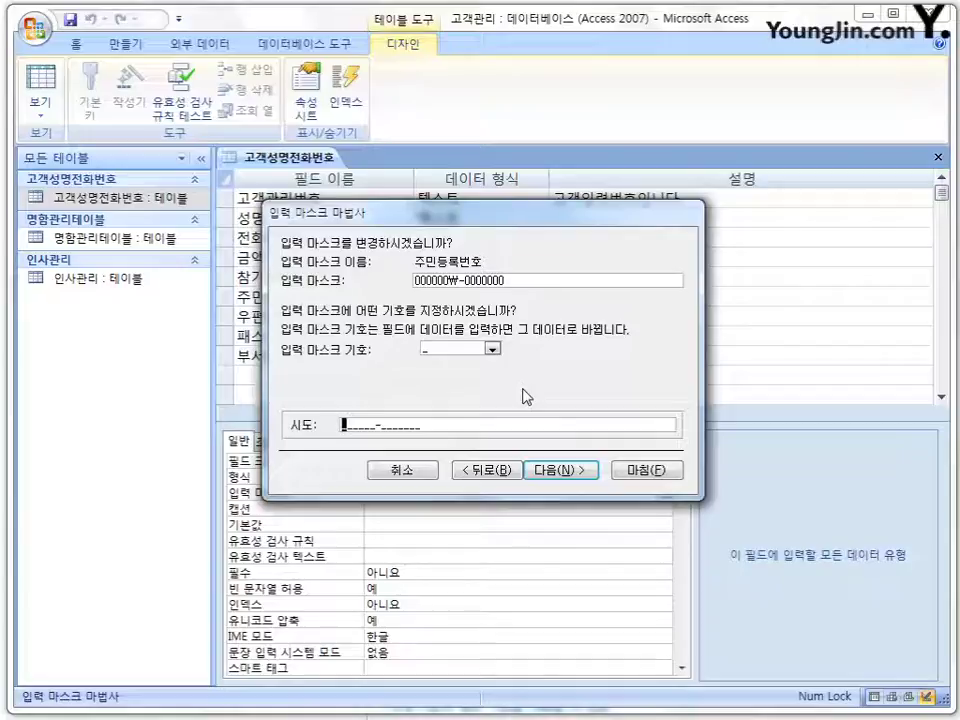
type("97")
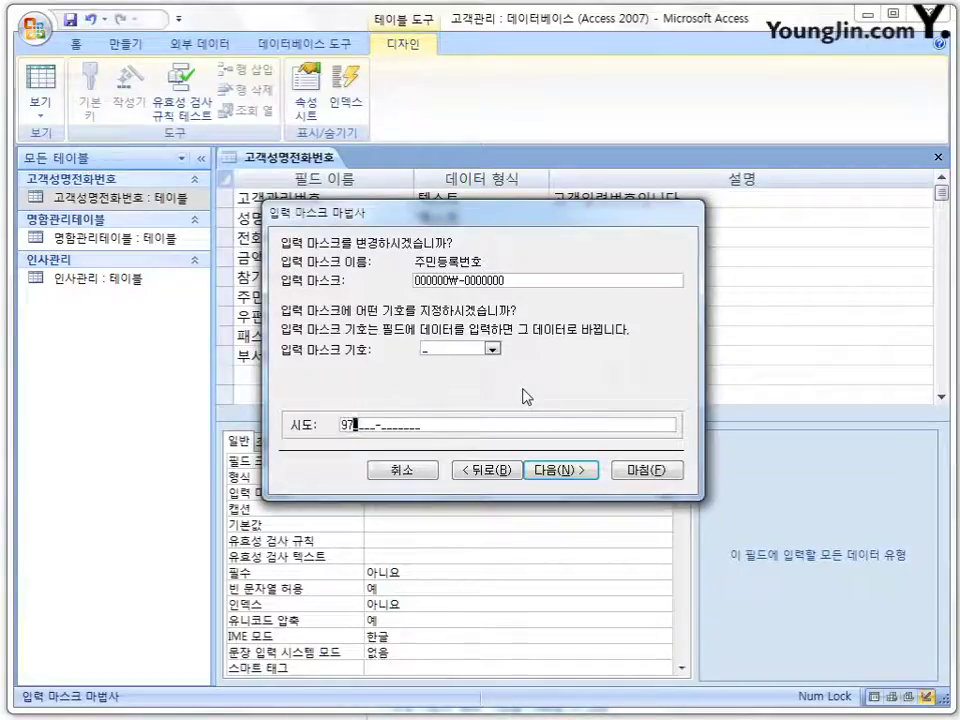
type("080")
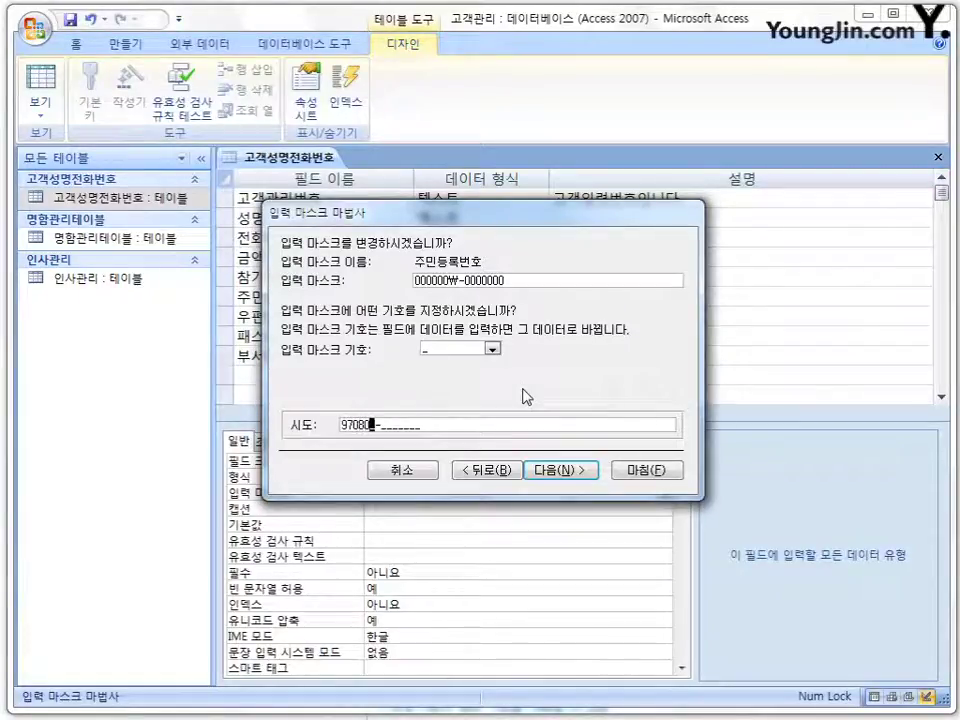
type("3-2222222")
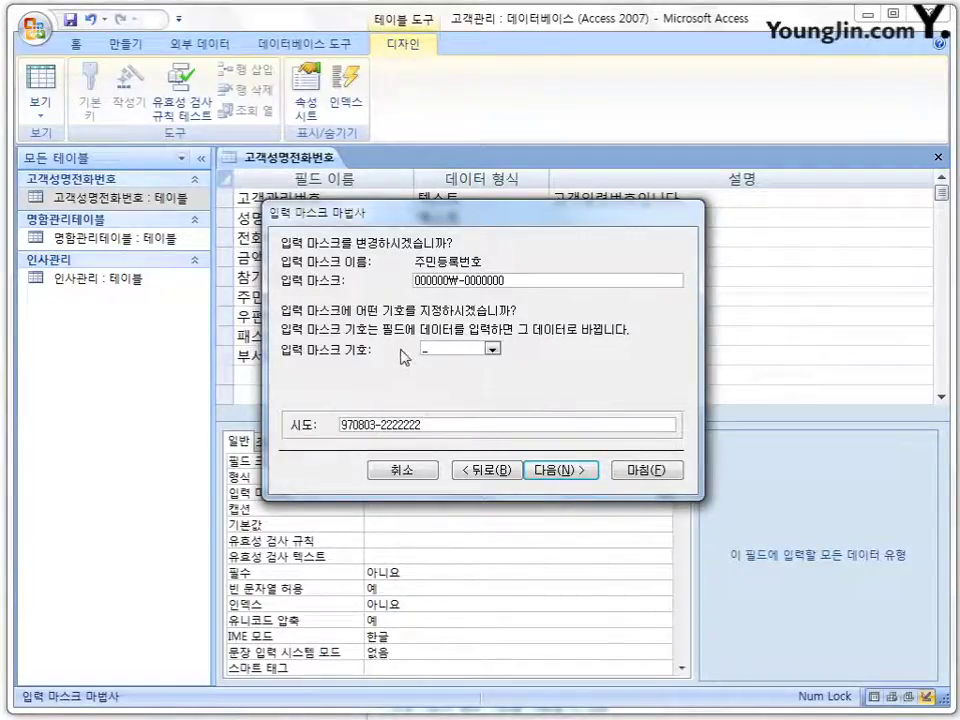
left_click_drag(430, 425, 274, 423)
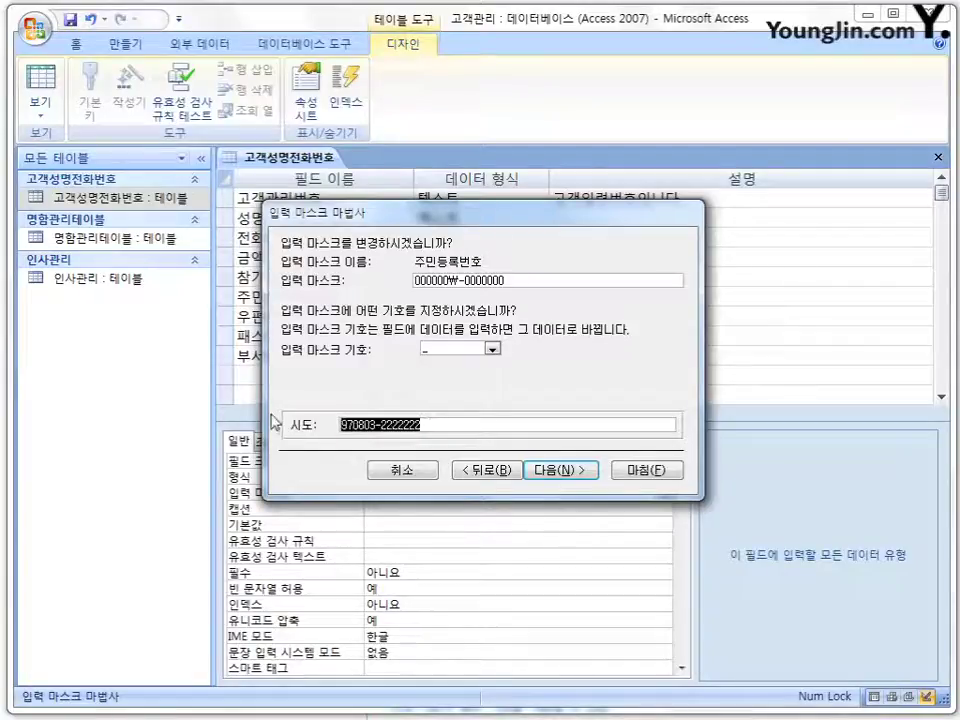
key("BackSpace")
Store data without the dash and finish, giving mask 000000₩-0000000;;_.
left_click(562, 472)
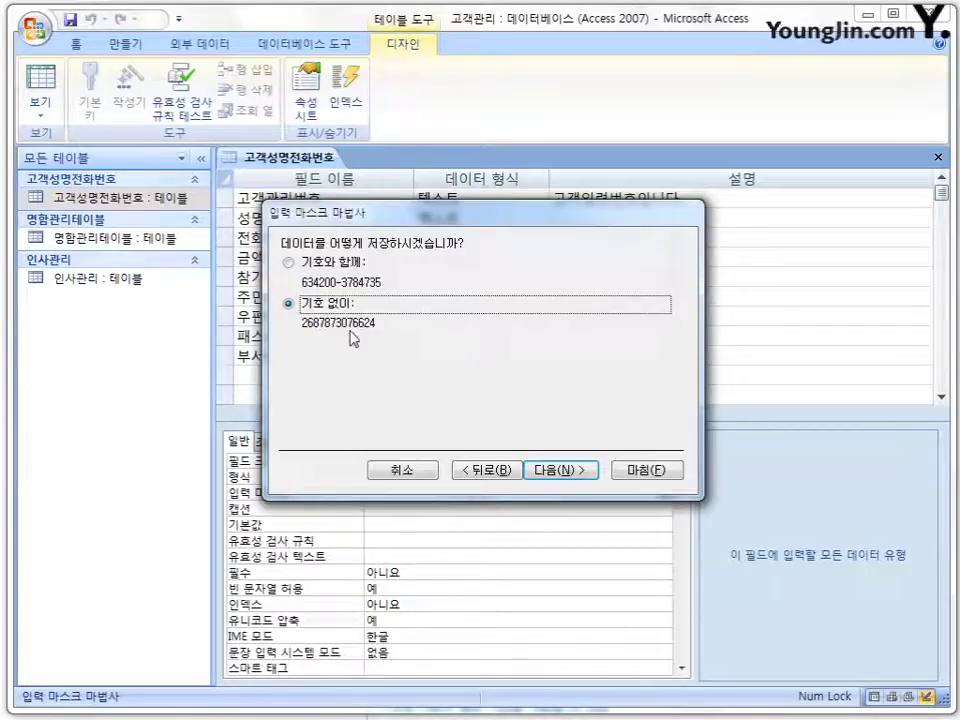
left_click(567, 472)
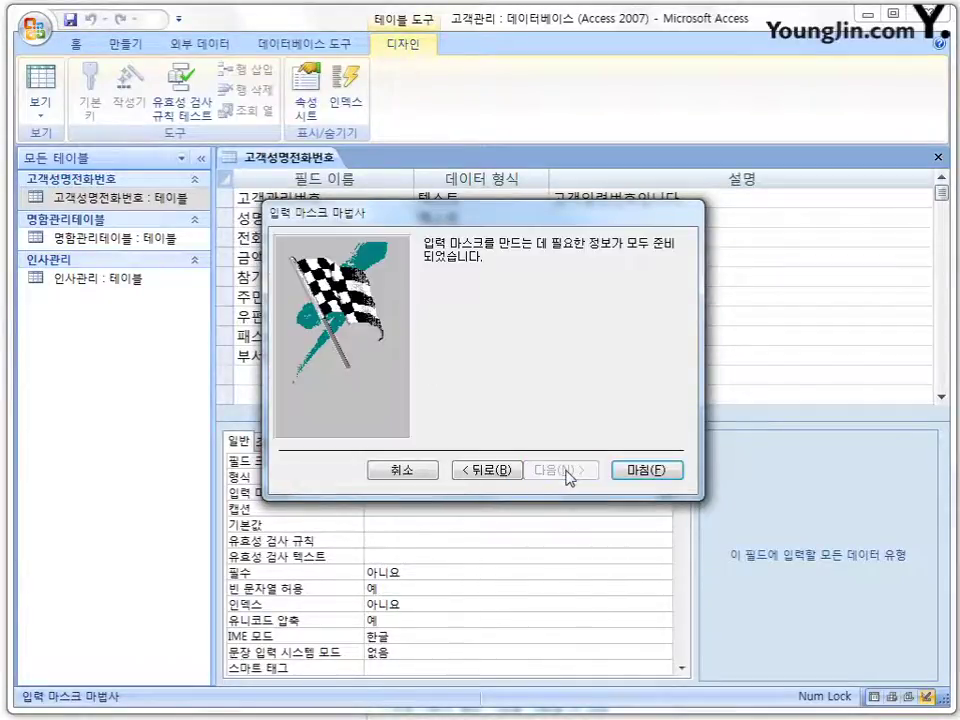
left_click(645, 472)
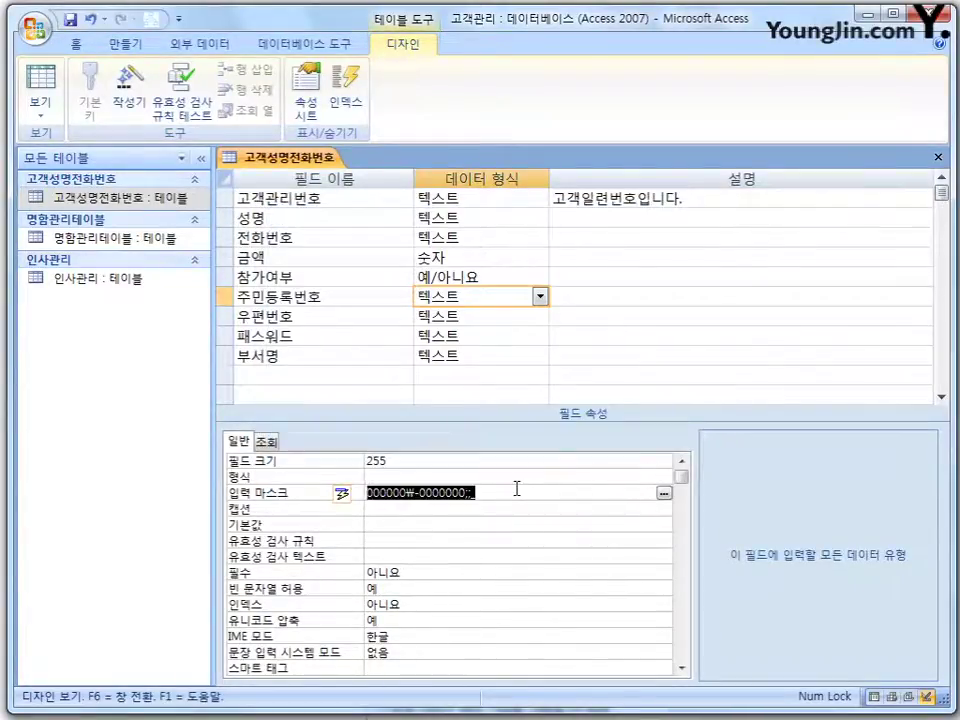
Save the table and switch it to datasheet view.
left_click(517, 489)
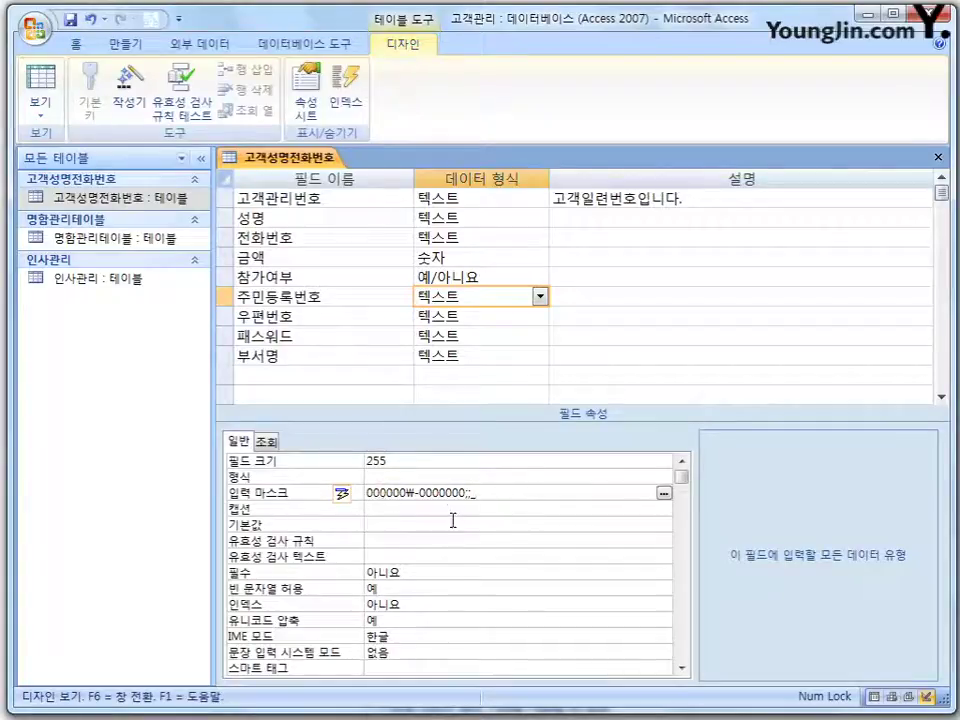
right_click(313, 157)
left_click(404, 260)
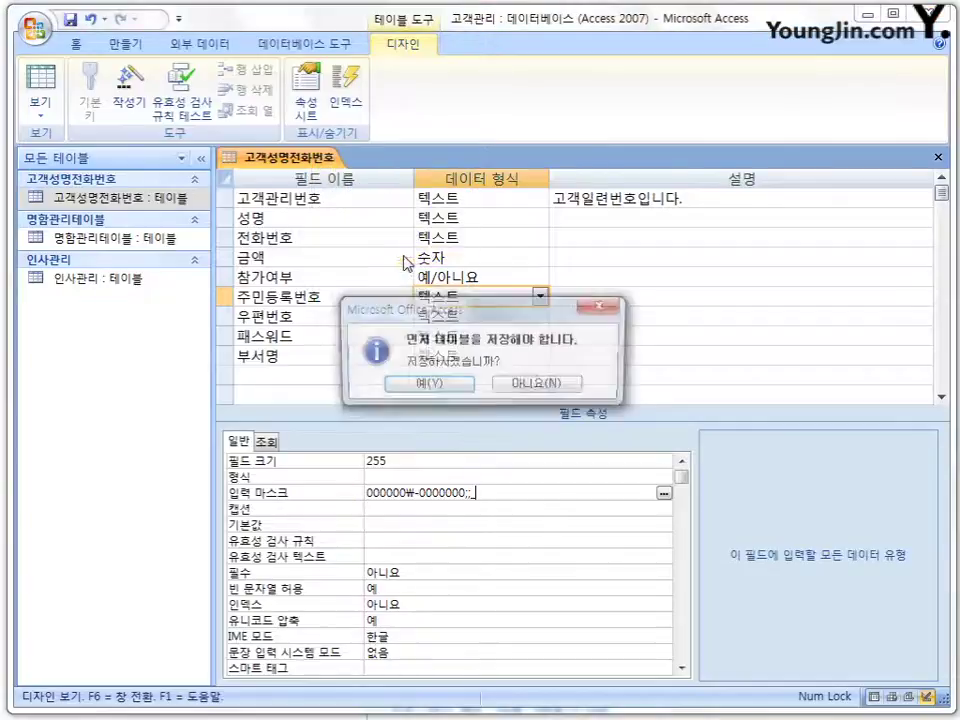
left_click(456, 388)
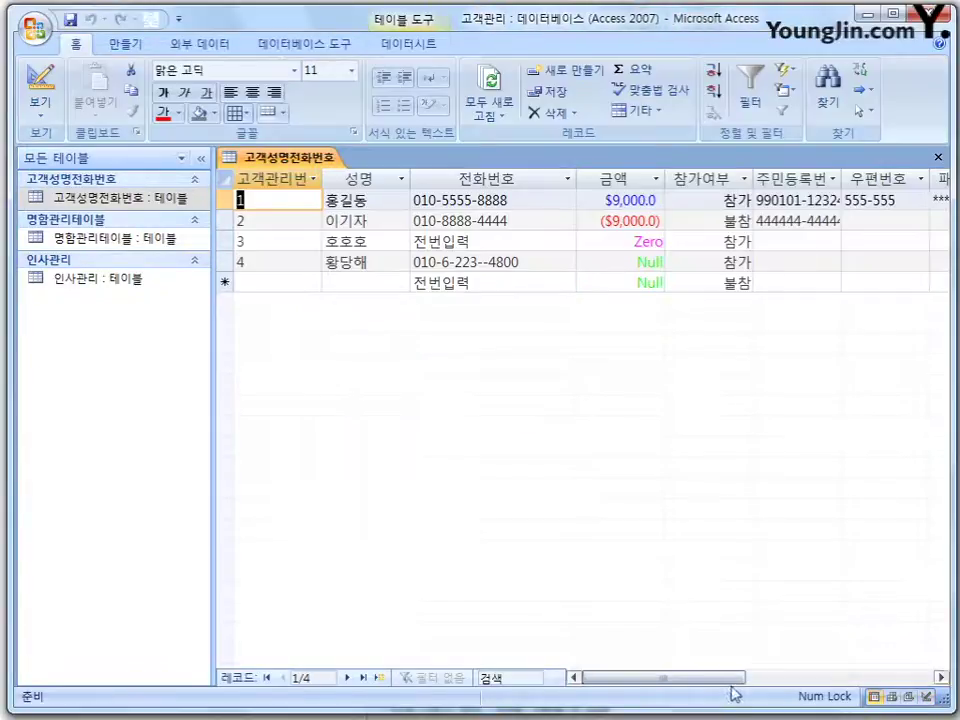
left_click_drag(714, 679, 765, 686)
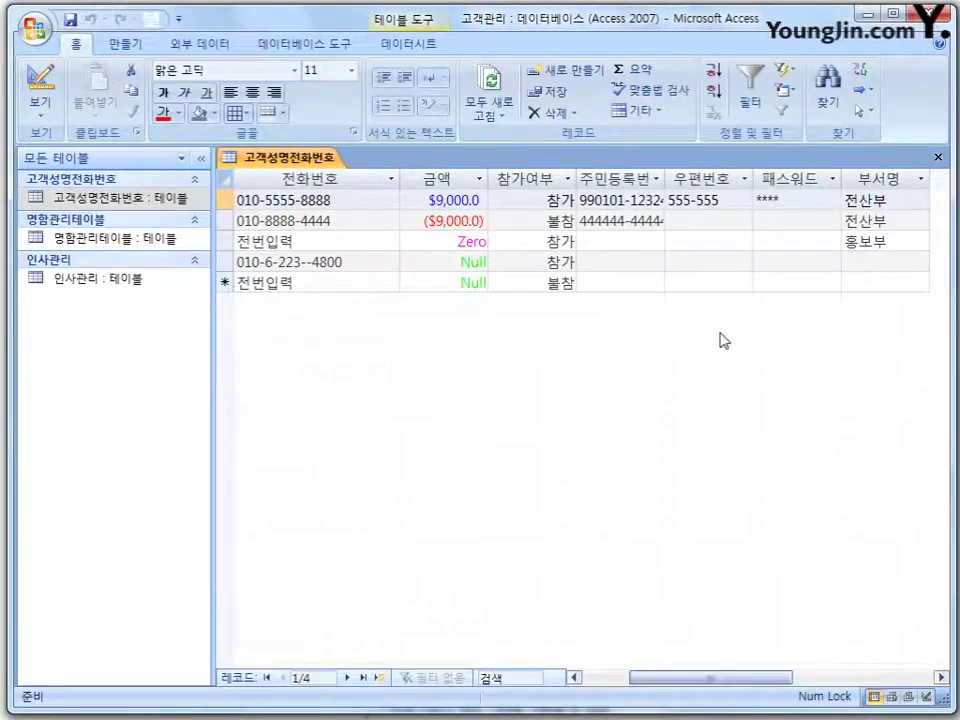
left_click(633, 220)
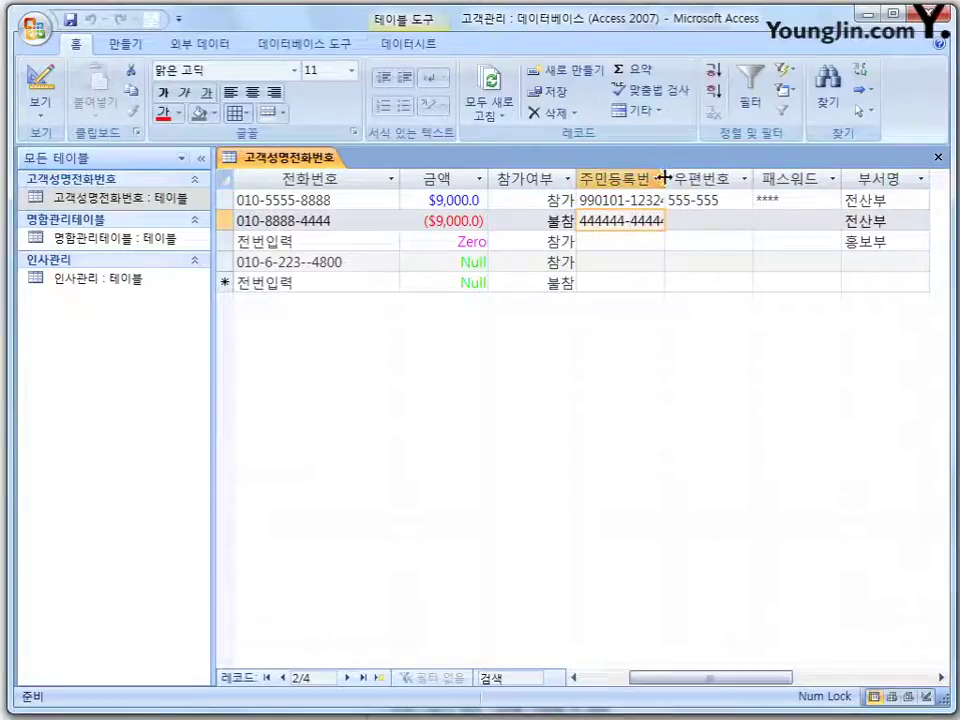
left_click_drag(665, 180, 734, 186)
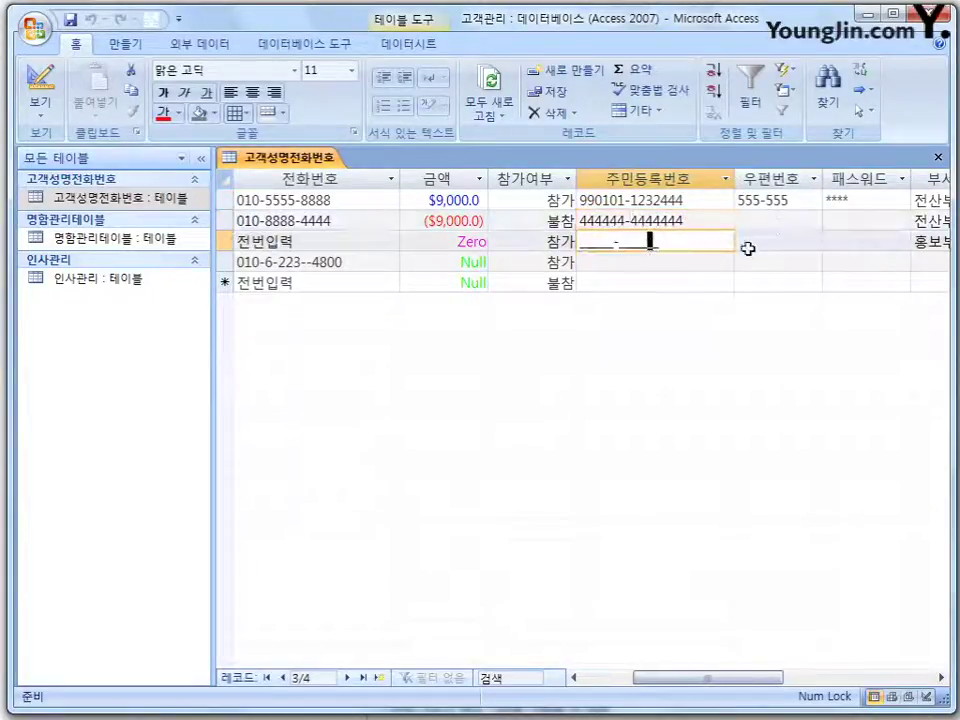
key("Home")
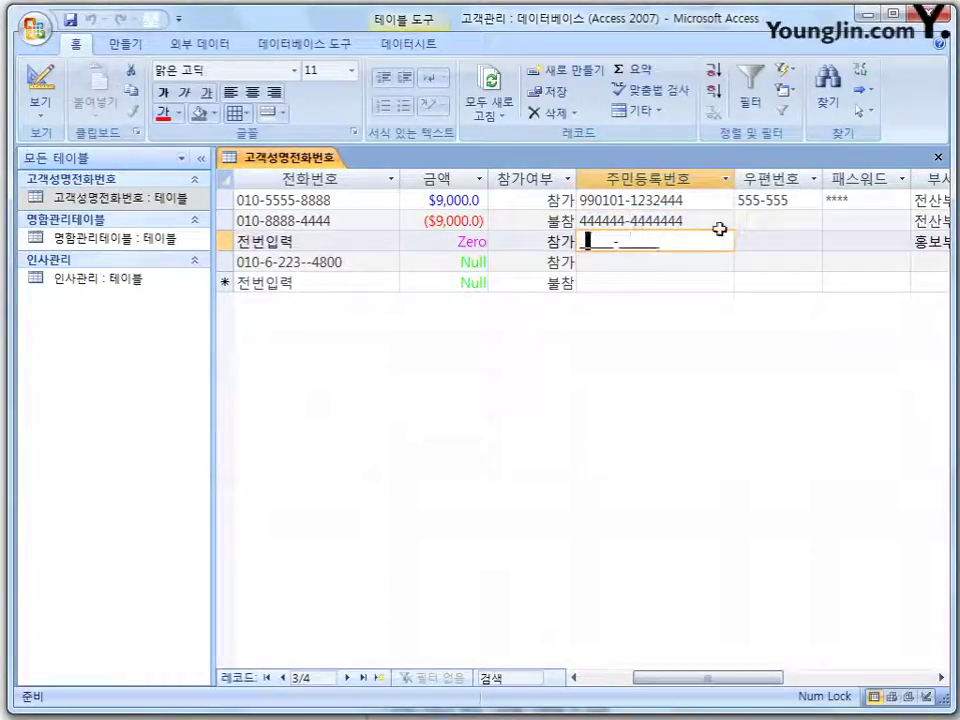
key("Left")
key("Right")
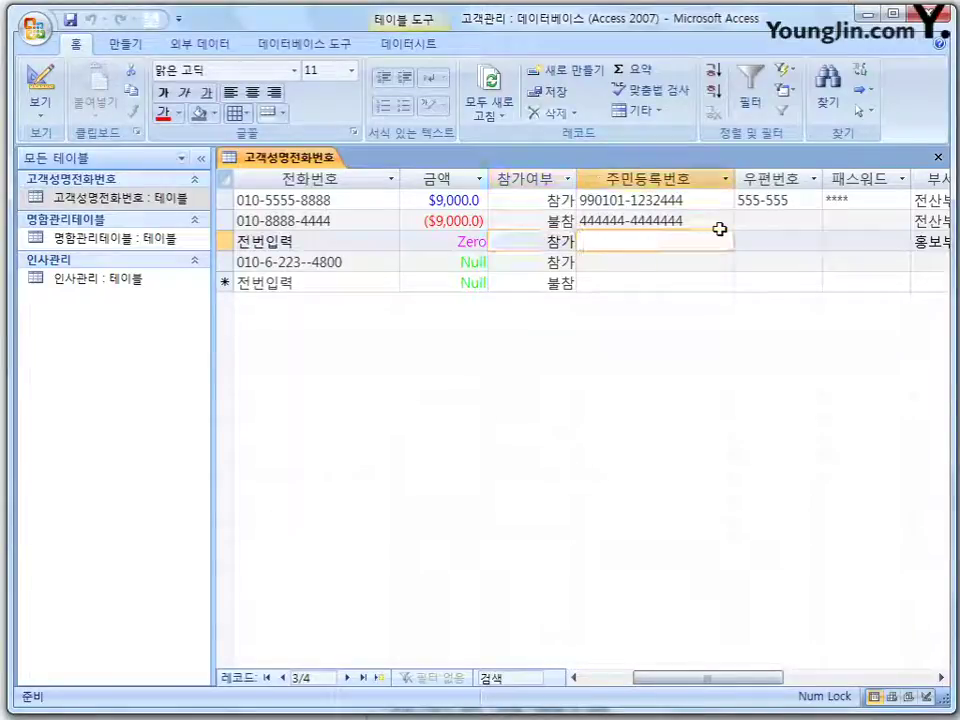
type("555555-5555555")
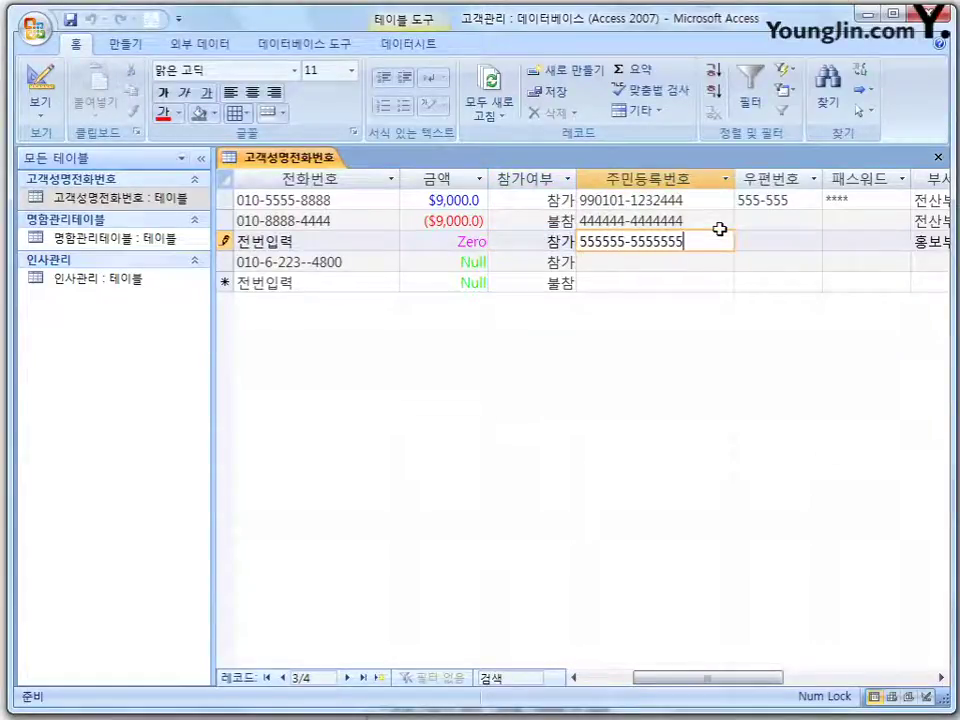
Enter 우편번호 444-444 and a password for record 2.
left_click(773, 240)
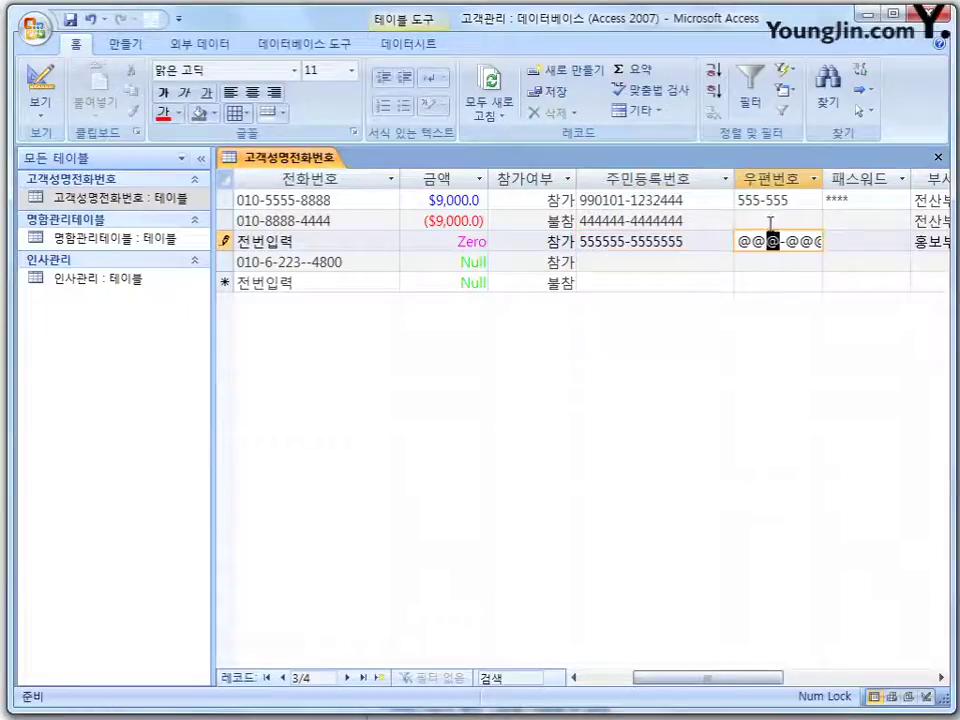
left_click(759, 221)
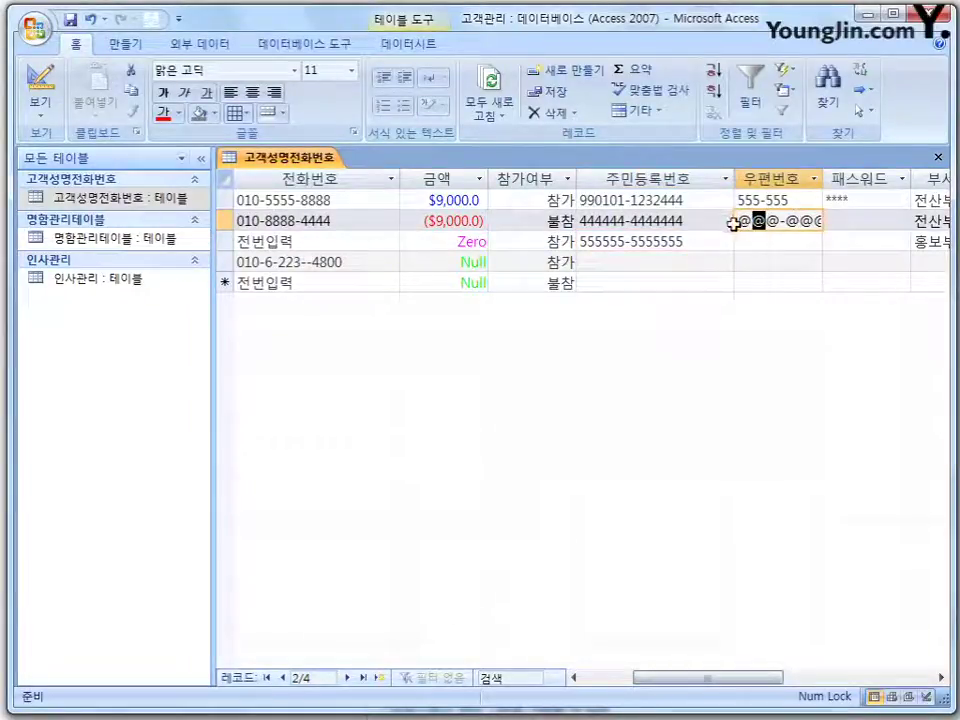
key("Left")
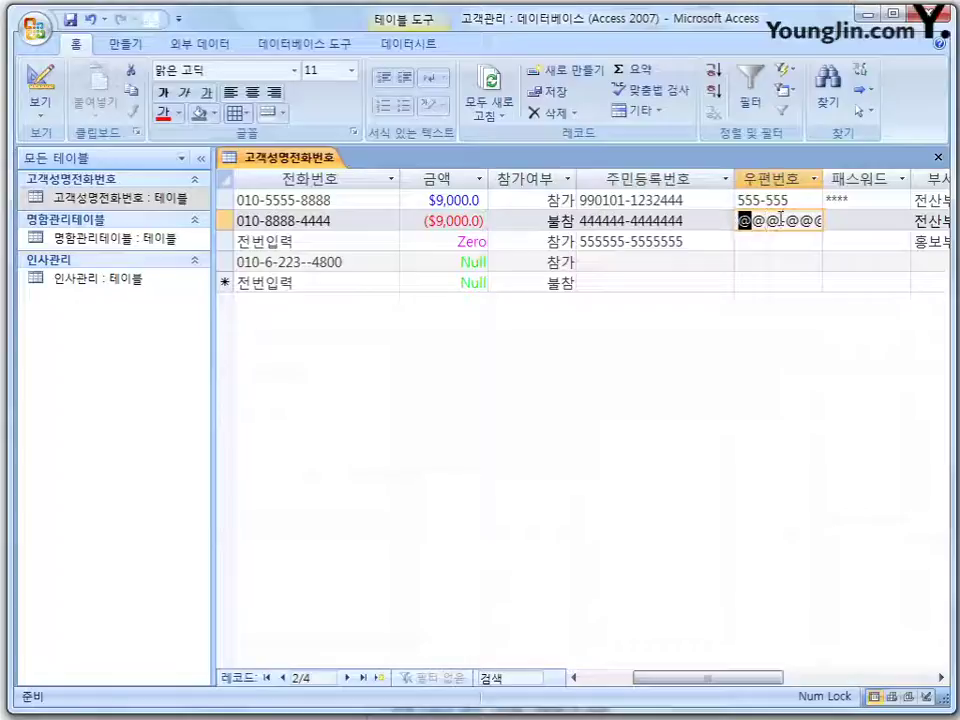
type("4444444")
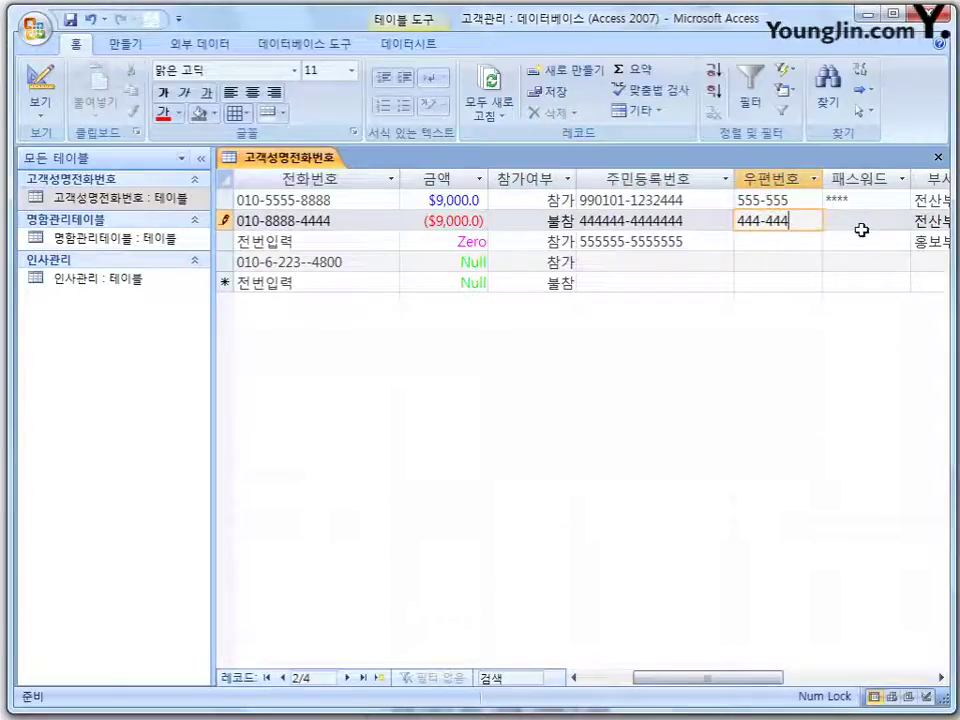
left_click(858, 224)
type("123")
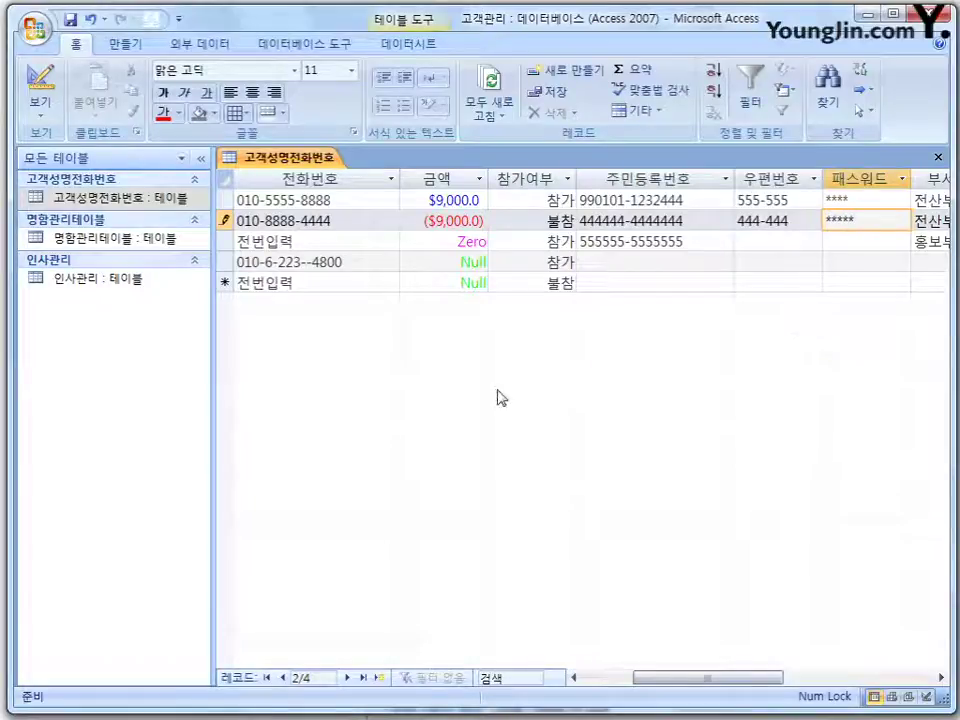
Return to design view and delete the 999₩-999;;@ input mask from 우편번호.
right_click(307, 163)
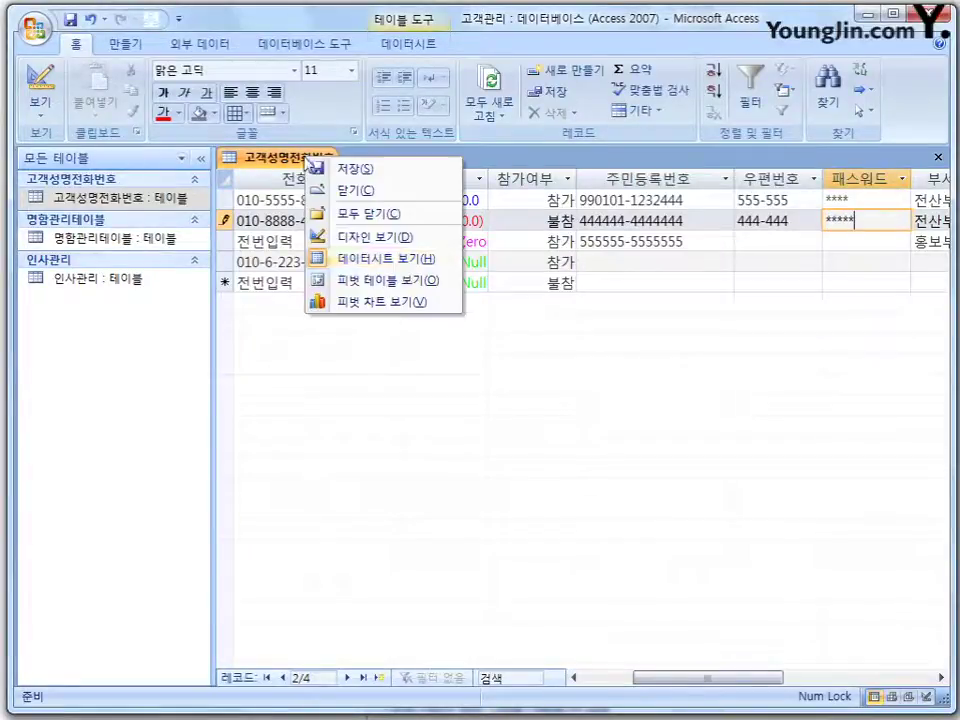
left_click(380, 234)
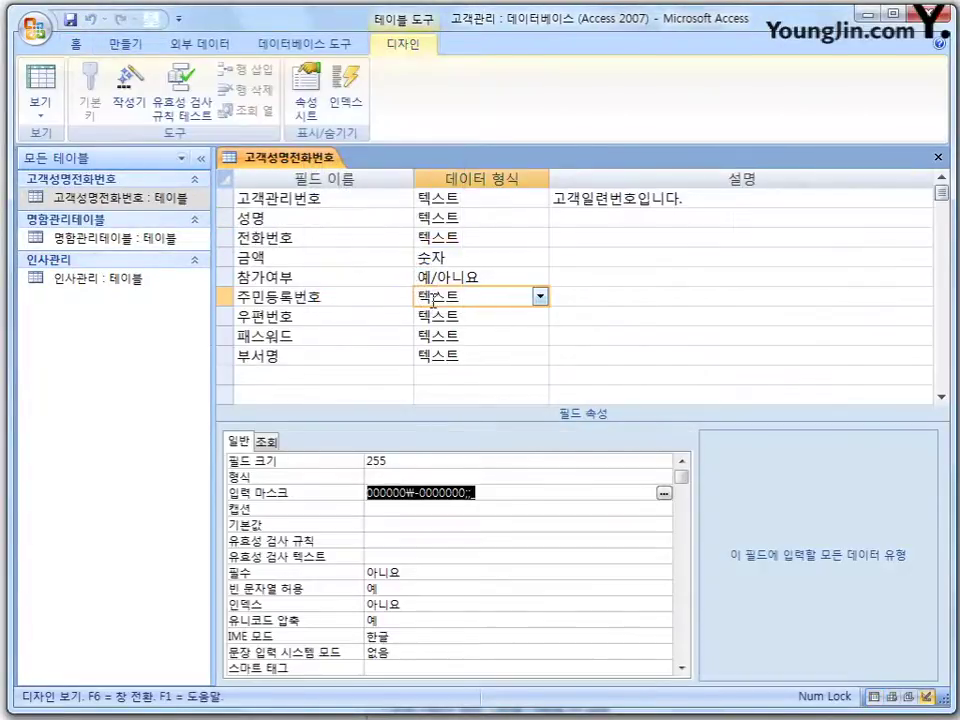
left_click(513, 316)
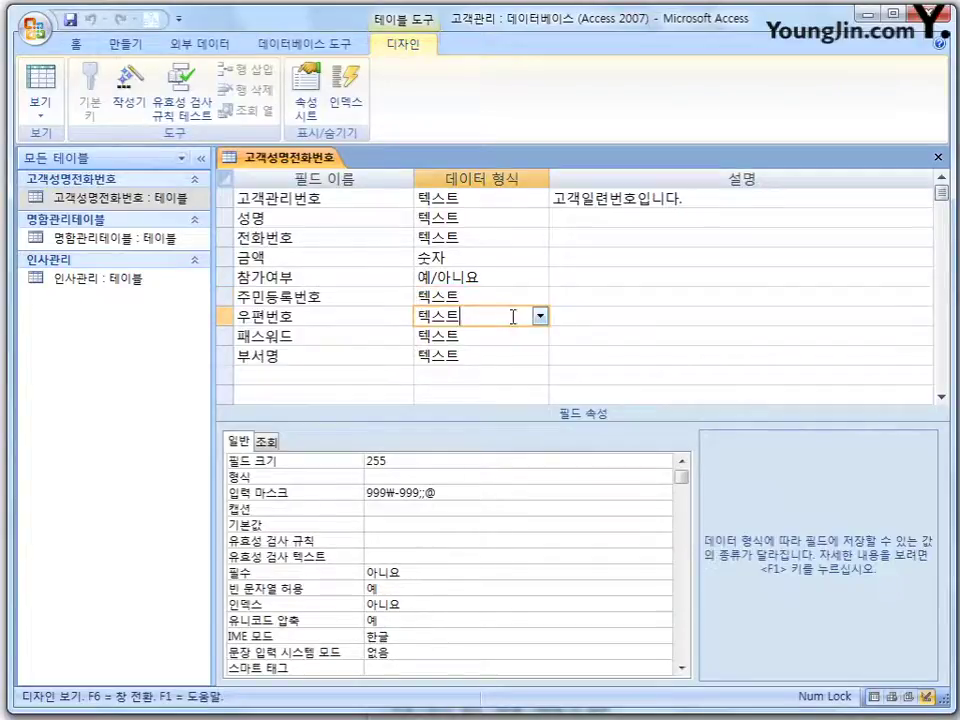
left_click(455, 493)
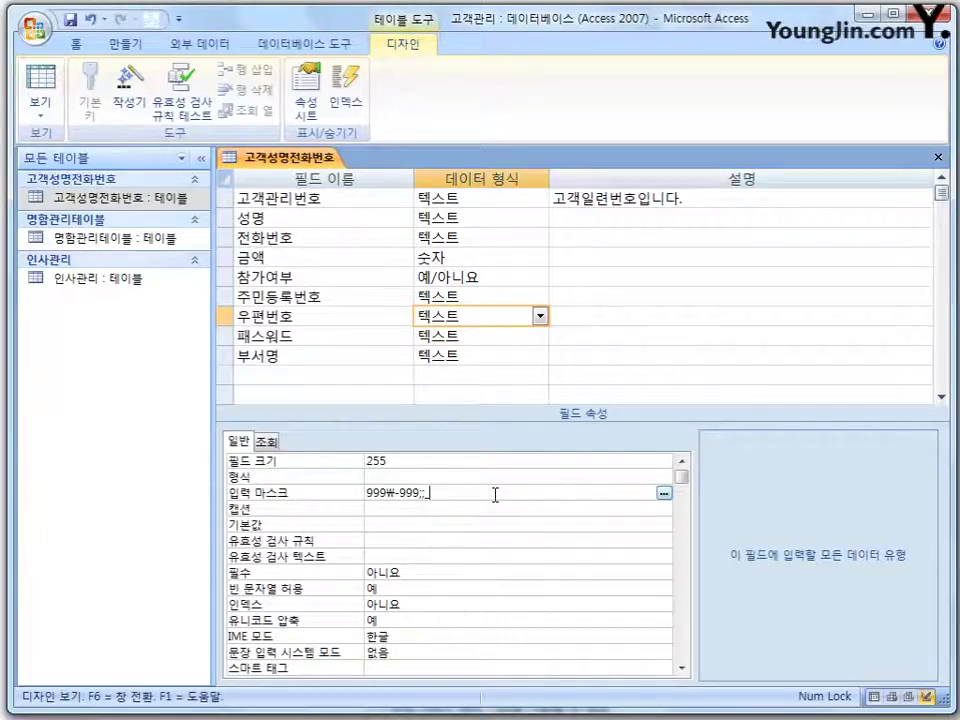
type("_")
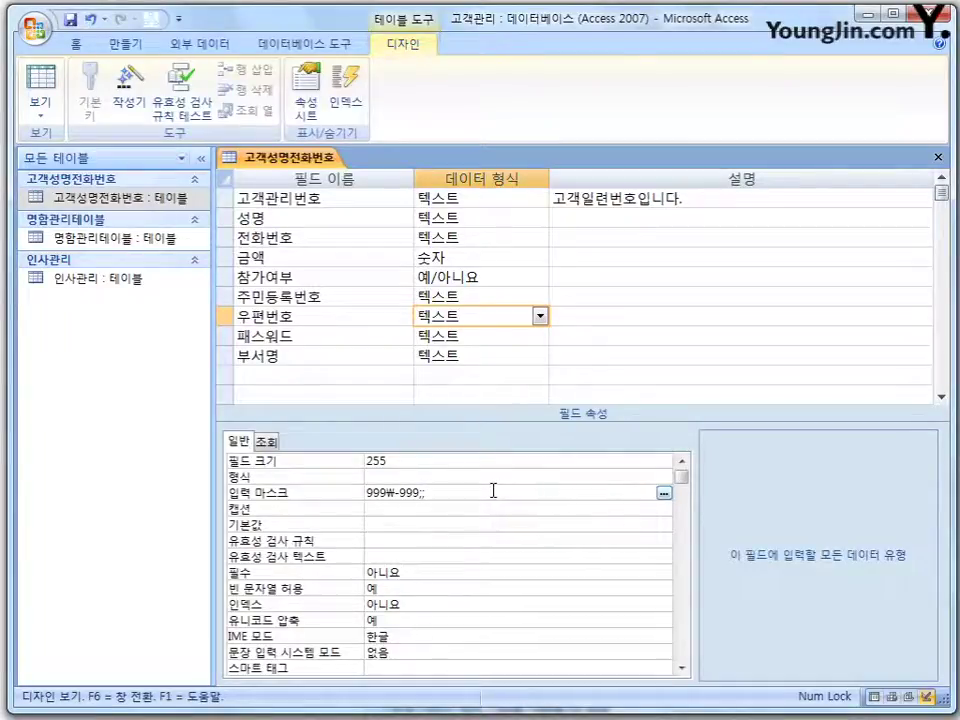
left_click(278, 499)
key("Delete")
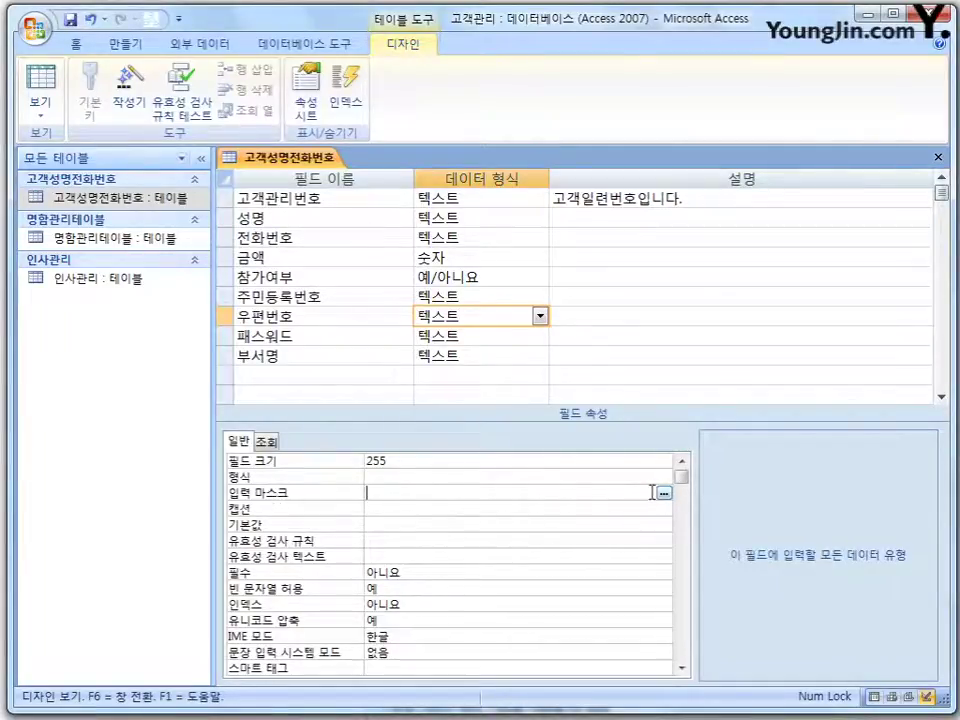
Run the wizard on 우편번호 with the 우편번호 mask, $ placeholder, stored without symbols.
left_click(663, 493)
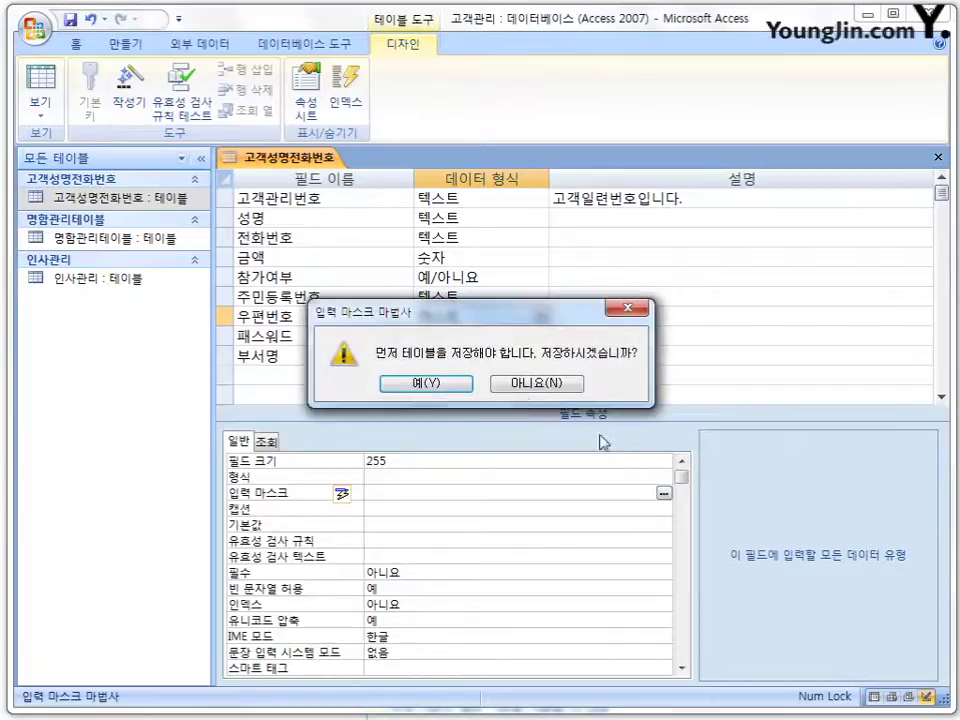
key("Return")
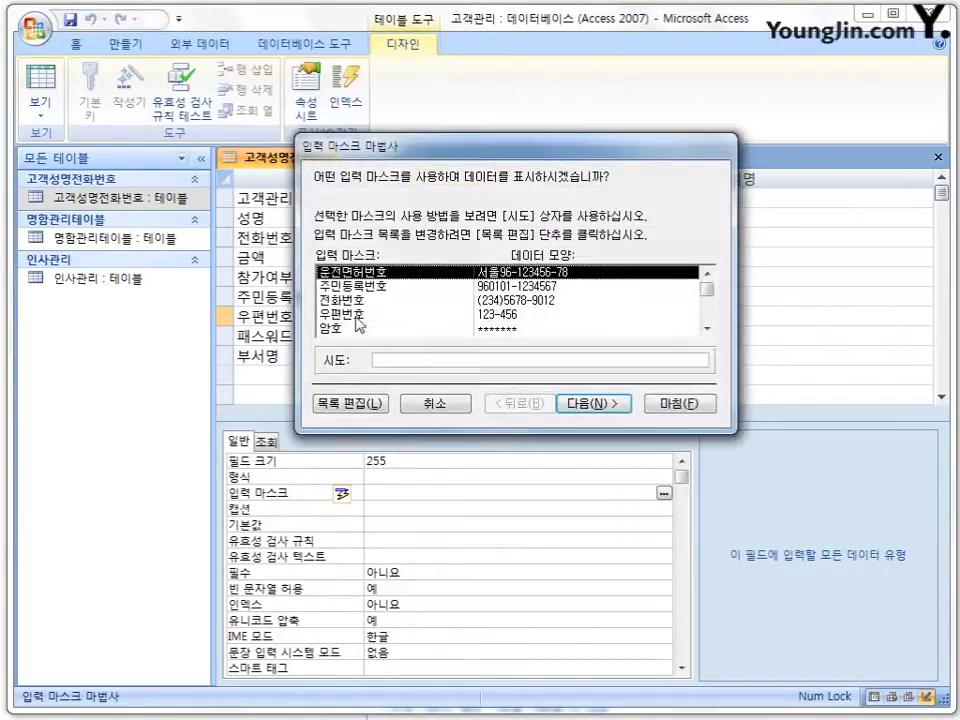
left_click(365, 313)
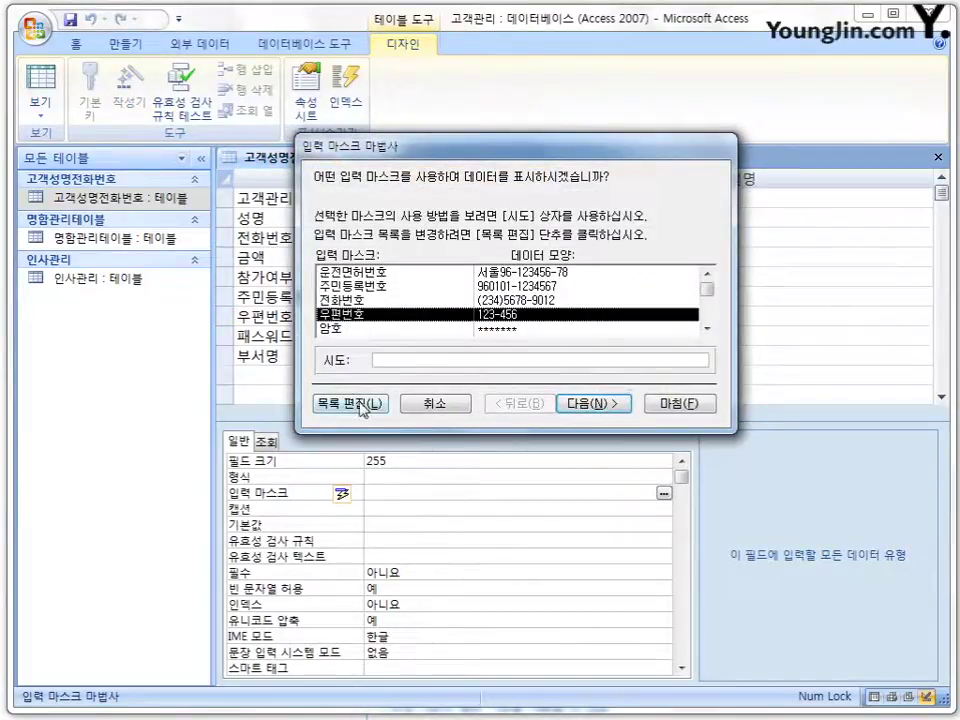
left_click(590, 403)
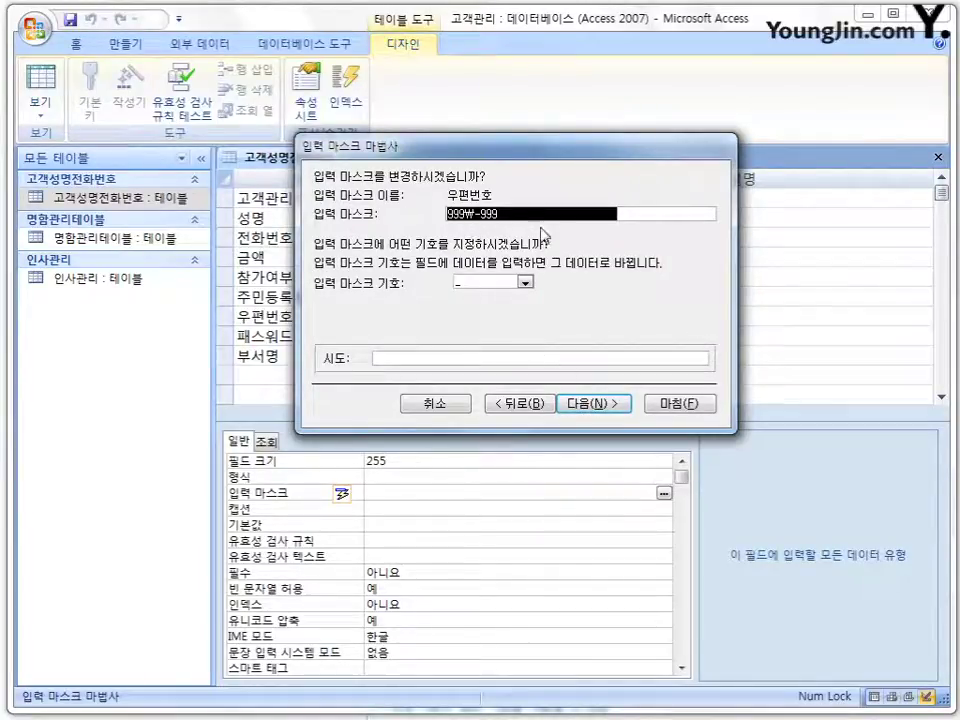
left_click(525, 283)
mouse_move(531, 316)
left_mouse_down()
mouse_move(497, 343)
mouse_move(535, 326)
mouse_move(525, 315)
mouse_move(520, 324)
left_mouse_up()
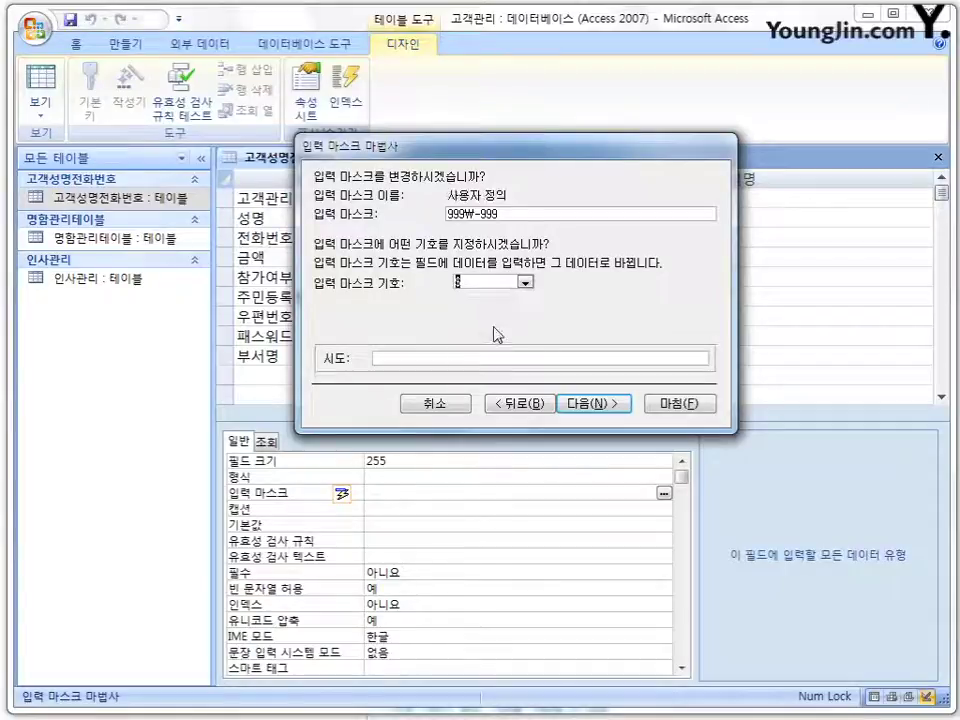
left_click(596, 403)
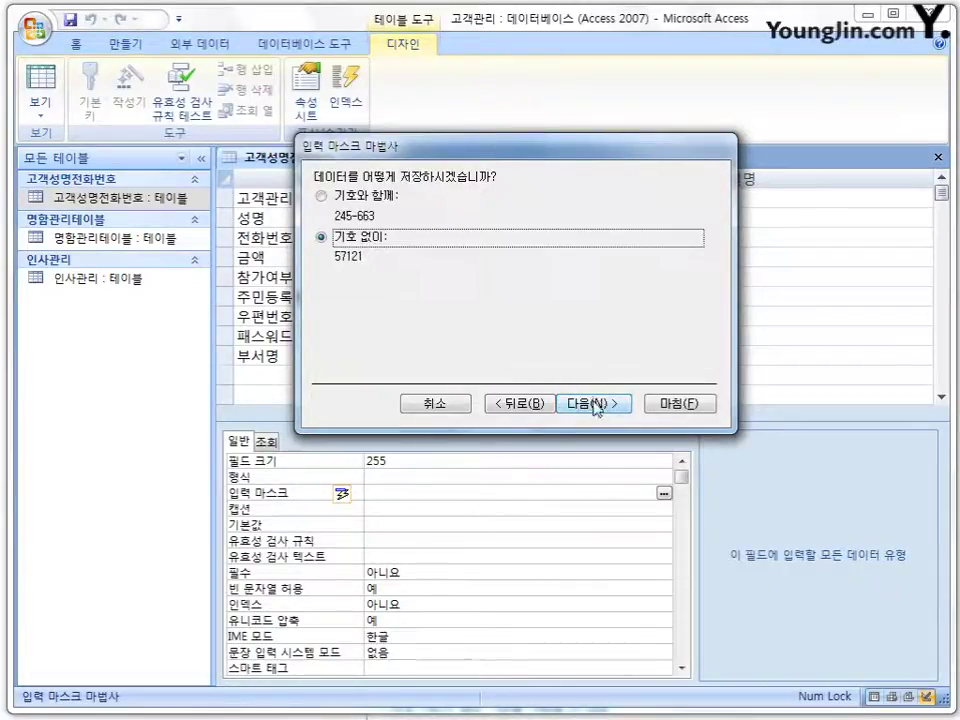
left_click(603, 403)
left_click(661, 412)
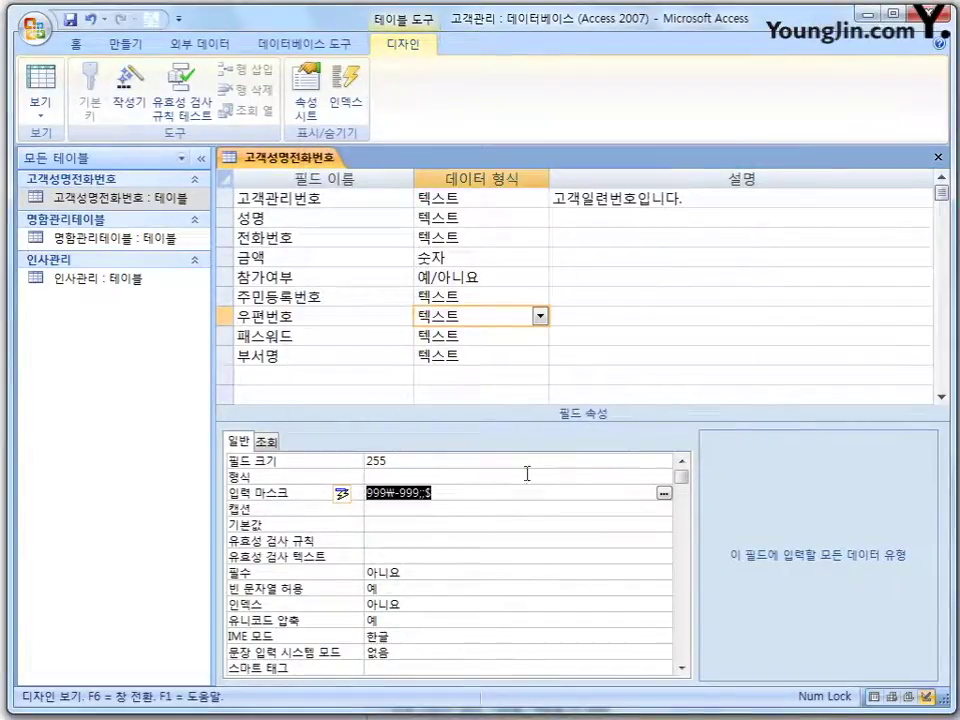
Save the table, switch to datasheet view, and enter 우편번호 555-555 for record 3.
right_click(325, 157)
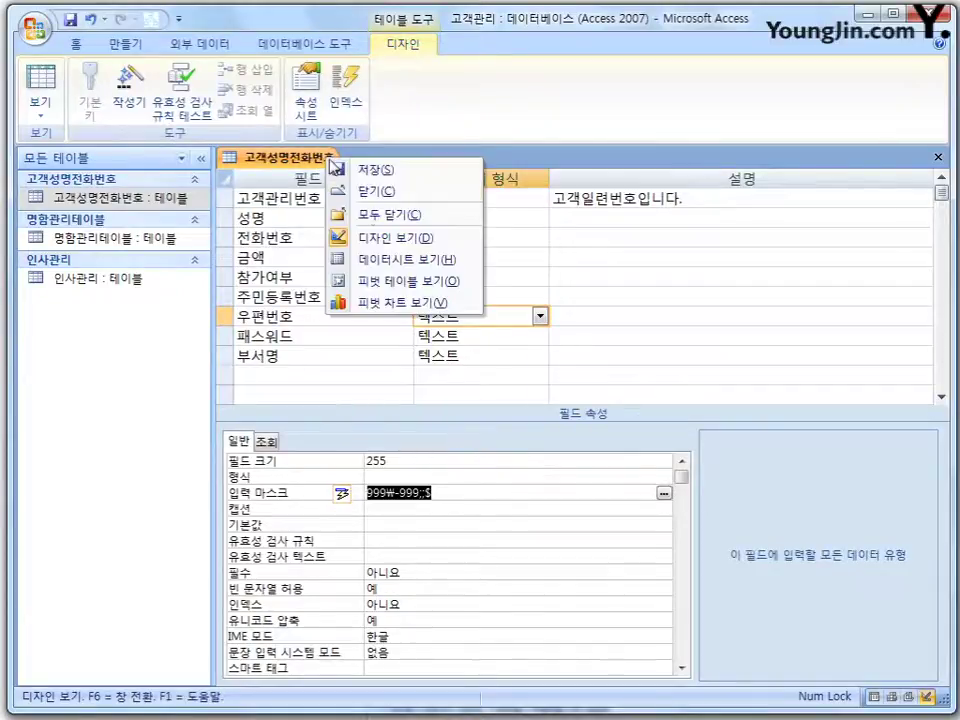
left_click(415, 262)
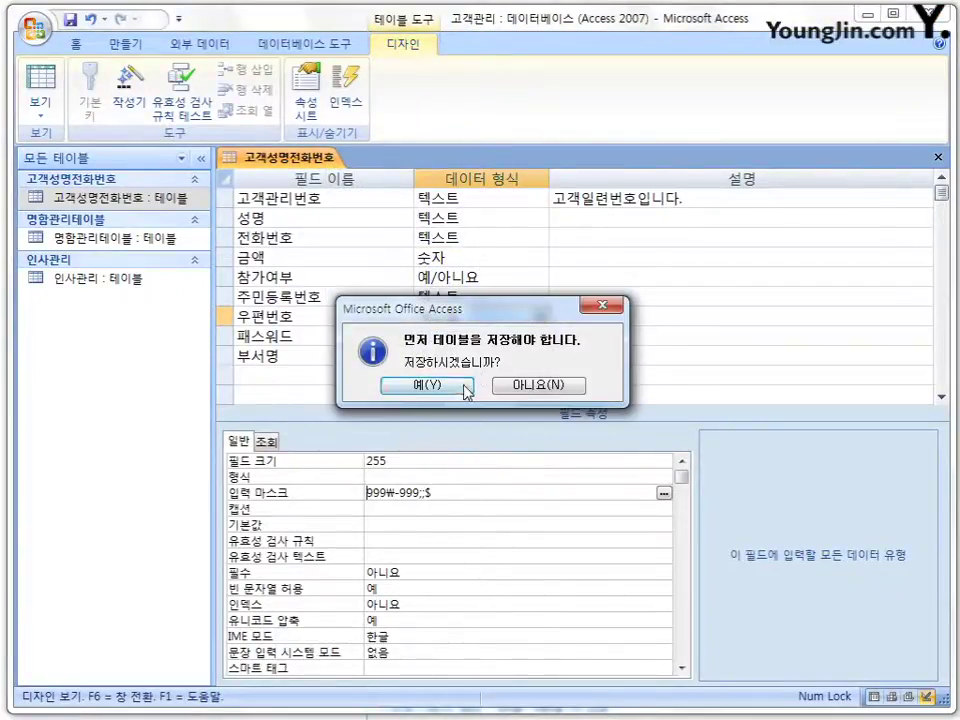
left_click(405, 388)
left_click(919, 241)
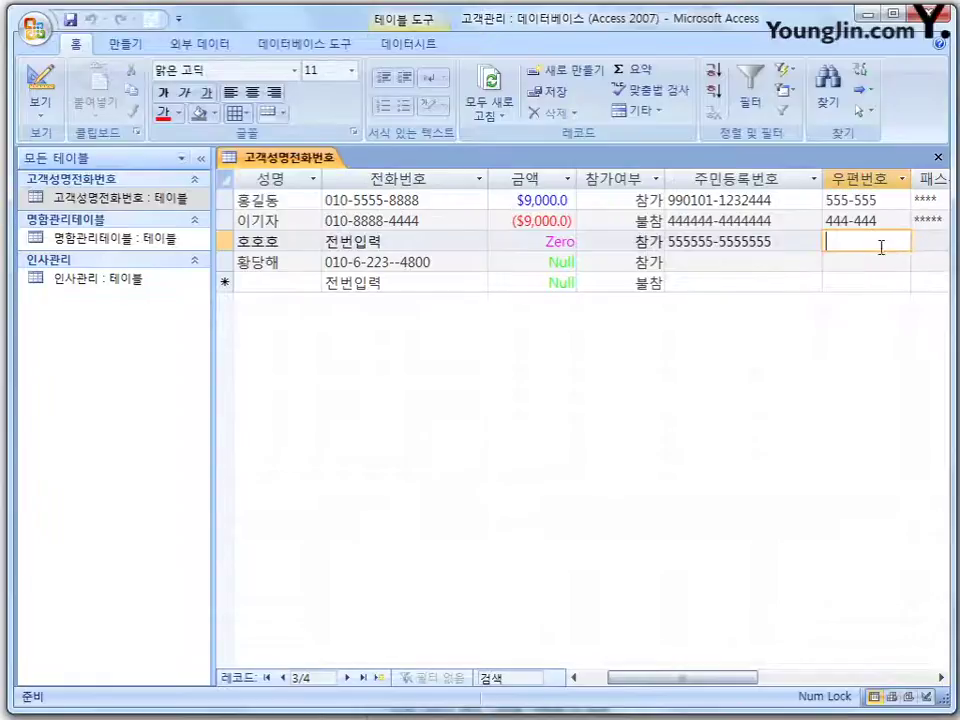
type("5")
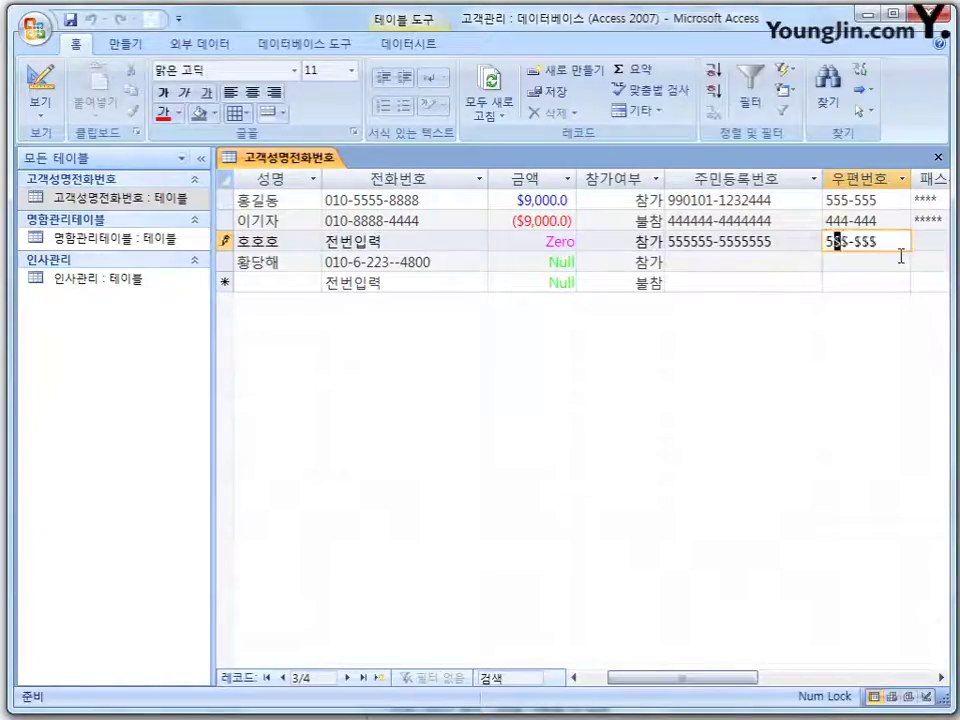
type("55-555")
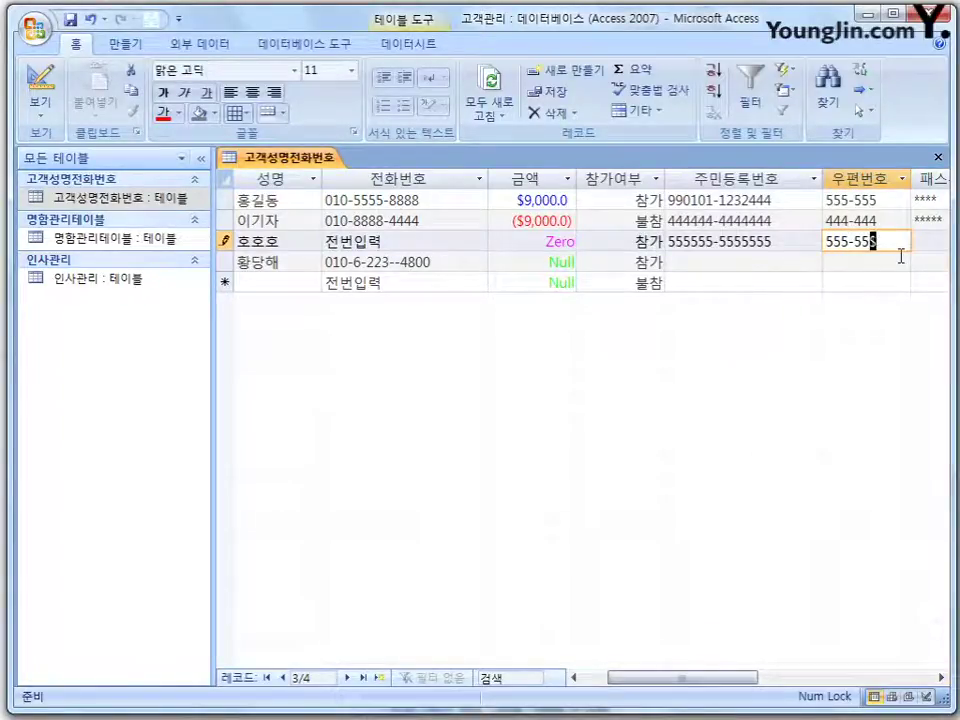
Return to design view and select the 패스워드 field's Password input mask.
right_click(334, 161)
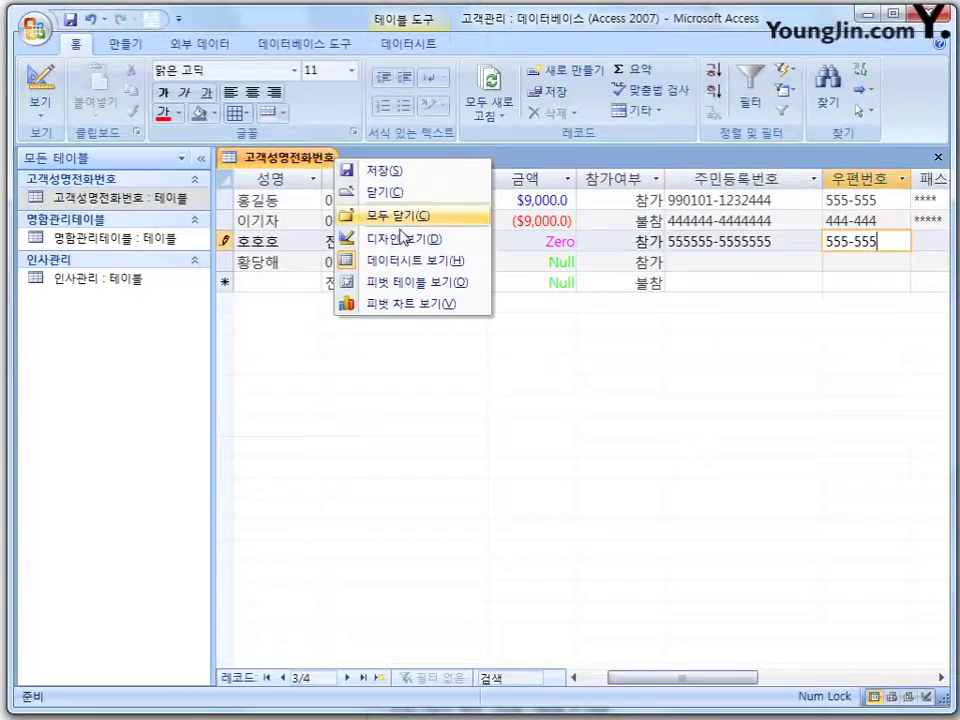
left_click(360, 241)
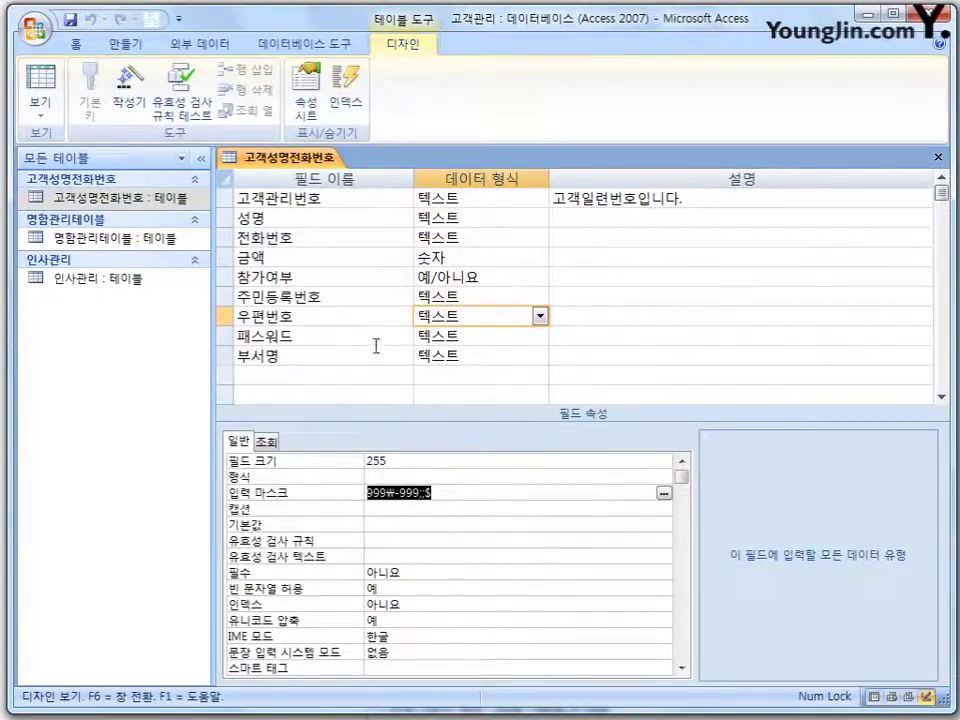
left_click(503, 334)
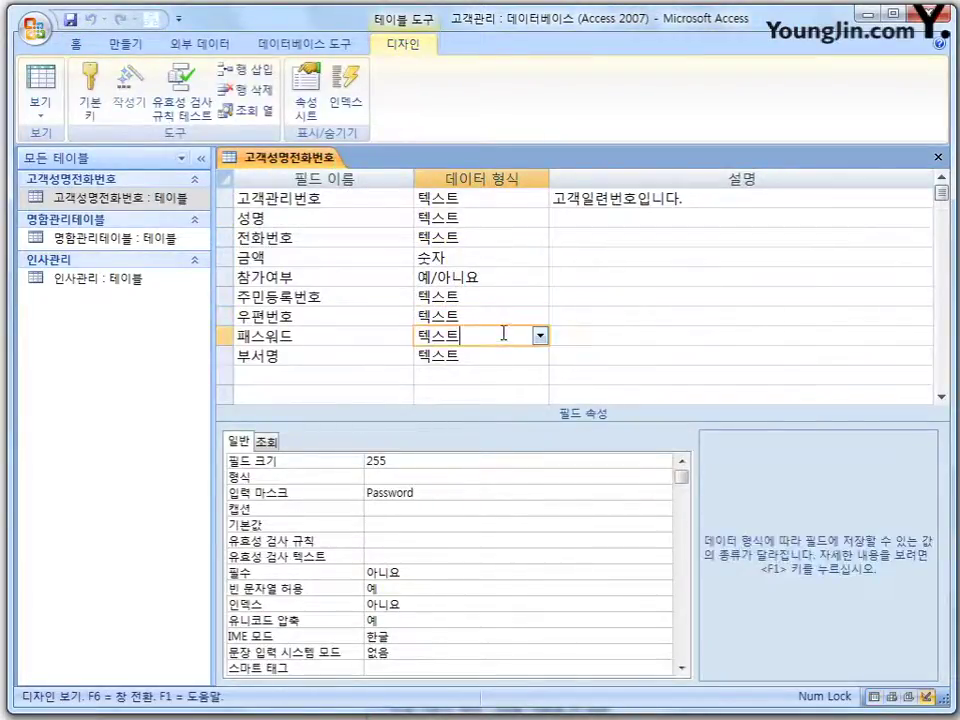
left_click(476, 494)
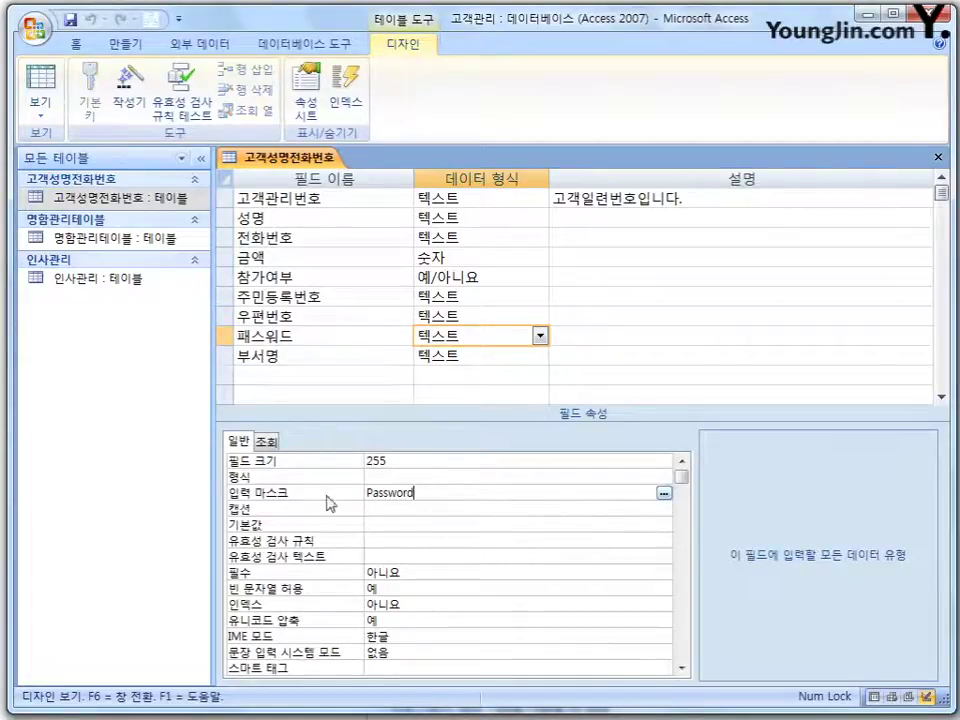